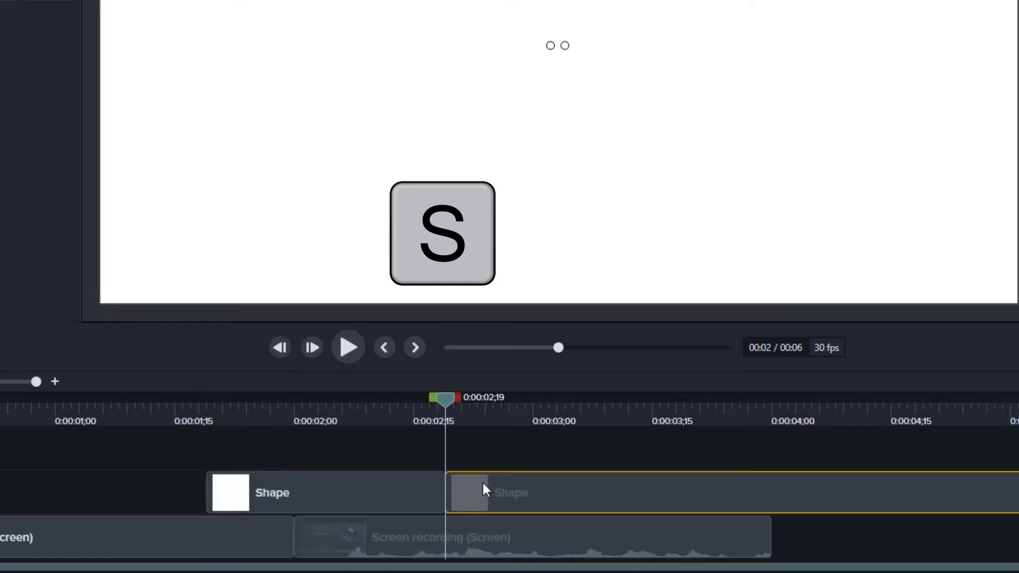
# Step: Delete the split-off part of the Shape clip after 0:00:02;19 and set the remaining shape's Z rotation to 45°
pyautogui.press('Delete')
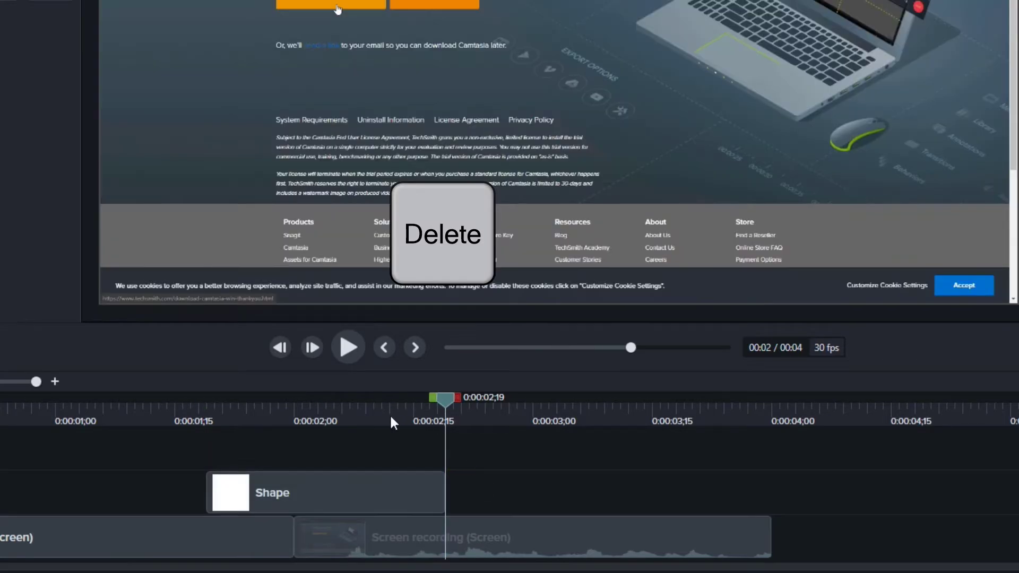
pyautogui.click(341, 417)
pyautogui.click(373, 495)
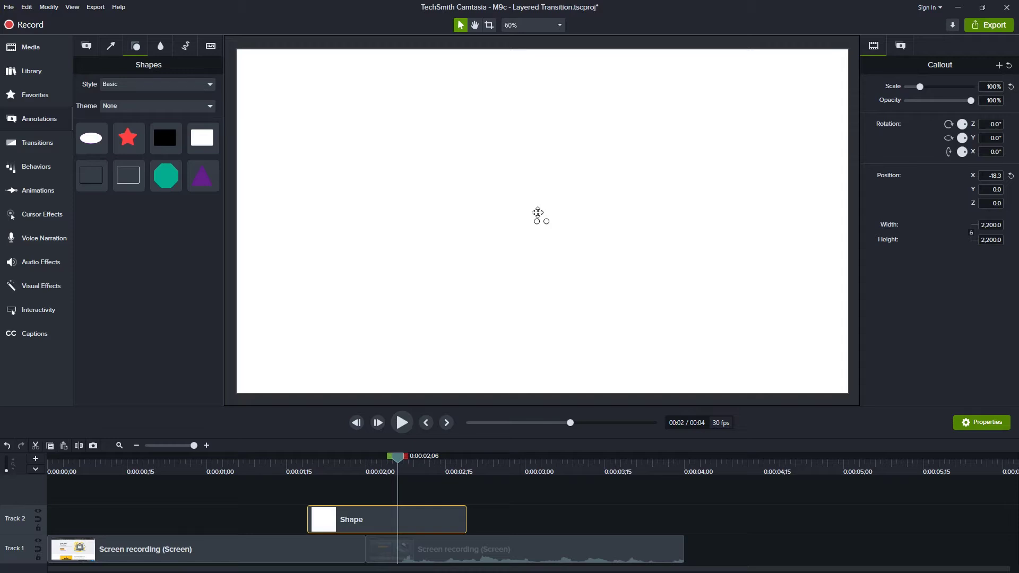
pyautogui.scroll(-4, 537, 213)
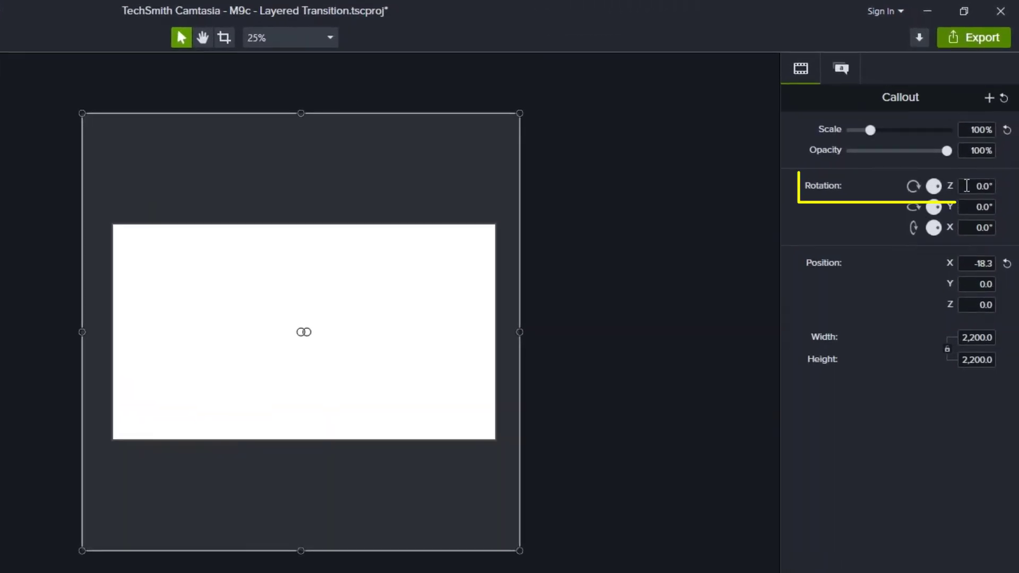
pyautogui.click(991, 124)
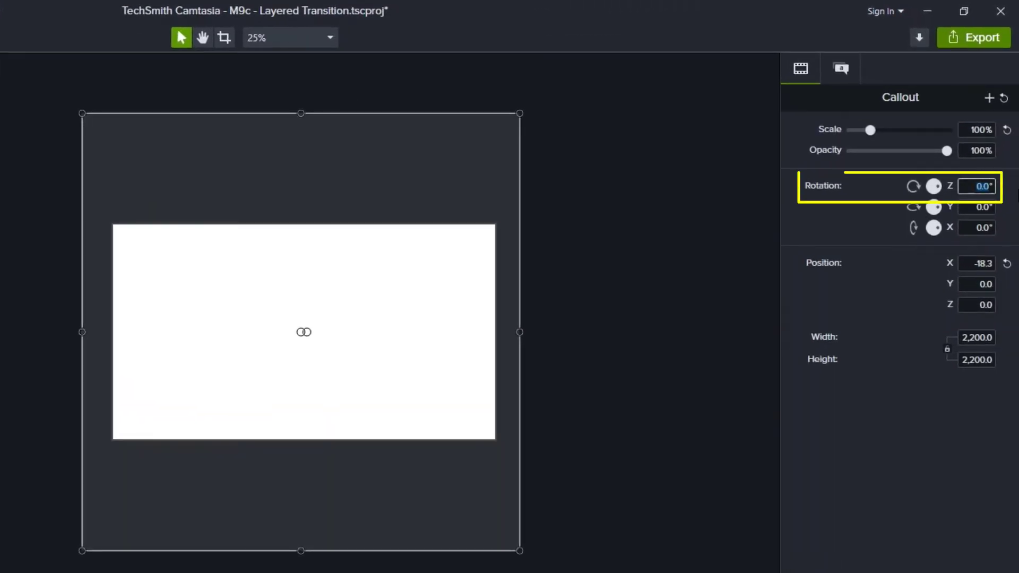
pyautogui.write('45')
pyautogui.press('Return')
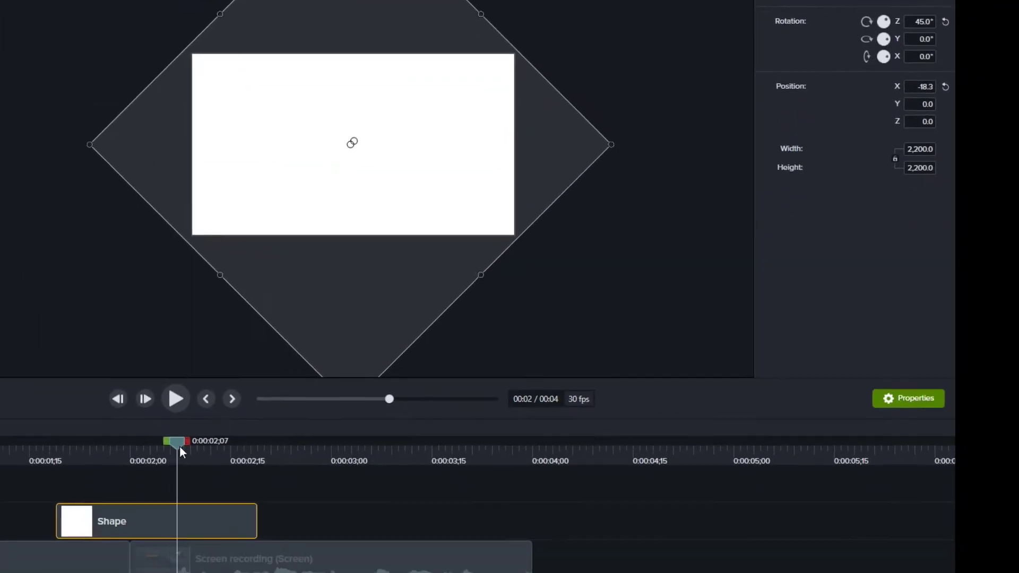
# Step: Add an animation spanning the whole Shape clip, with the shape starting above the canvas at X 0 and Y about 2,112
pyautogui.moveTo(180, 446); pyautogui.dragTo(261, 438)
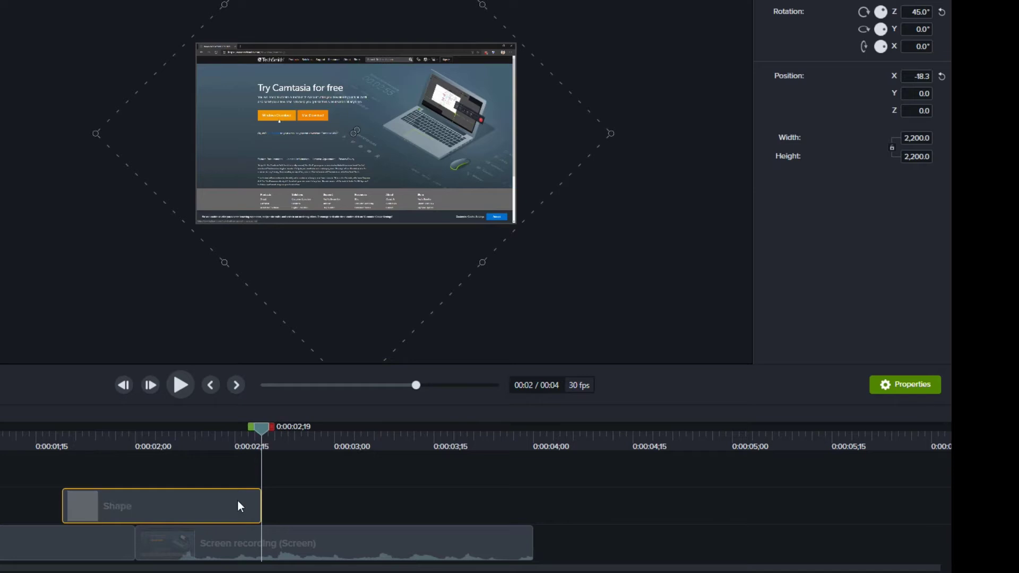
pyautogui.hotkey('shift', 'a')
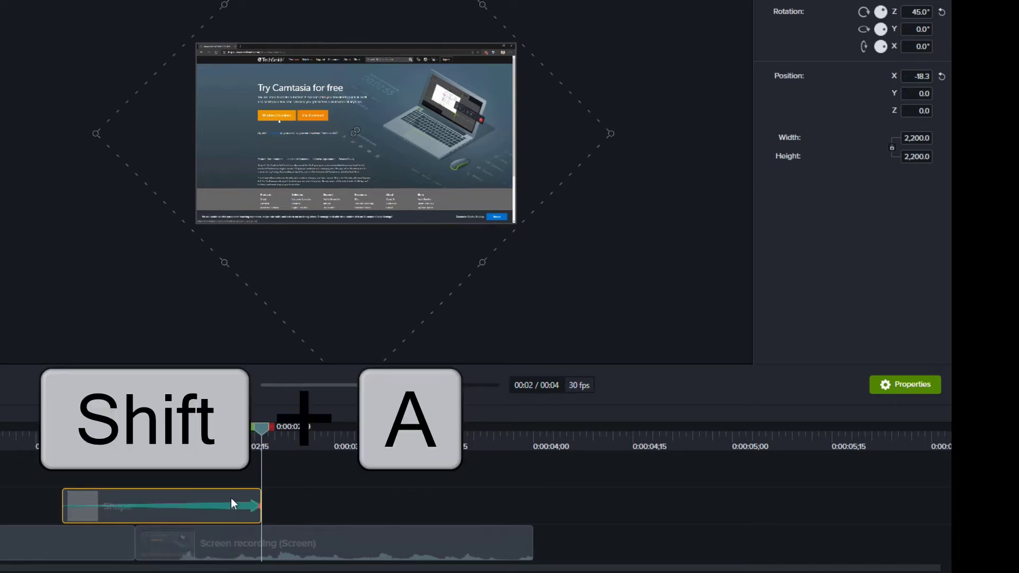
pyautogui.moveTo(253, 438); pyautogui.dragTo(66, 442)
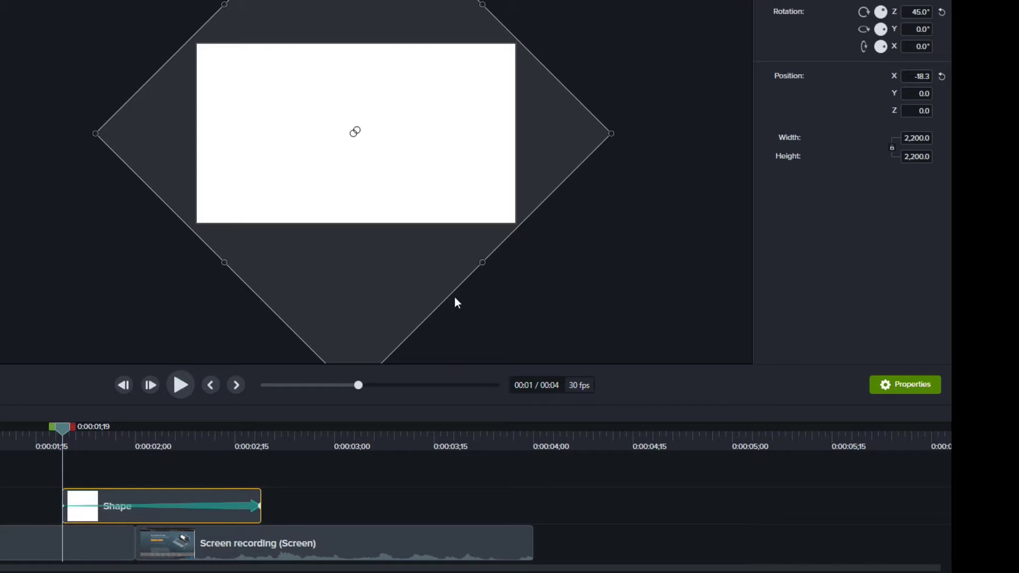
pyautogui.moveTo(387, 291); pyautogui.dragTo(354, 3)
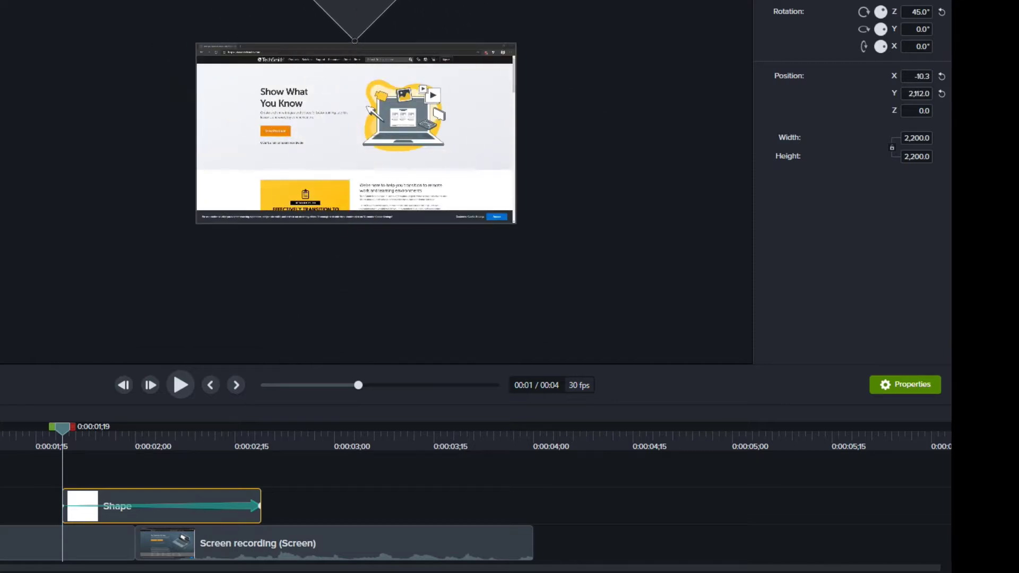
pyautogui.click(917, 76)
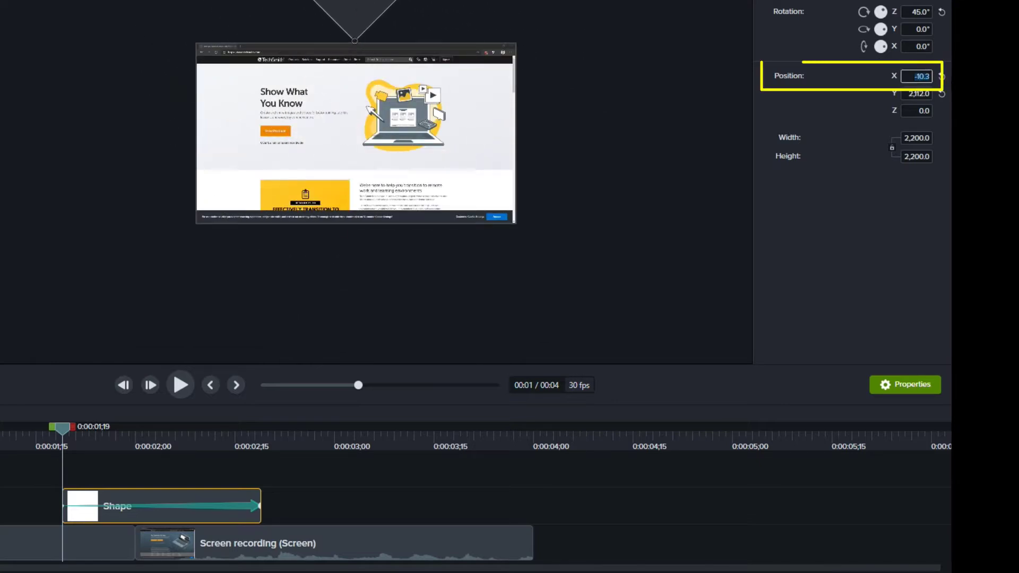
pyautogui.press('Return')
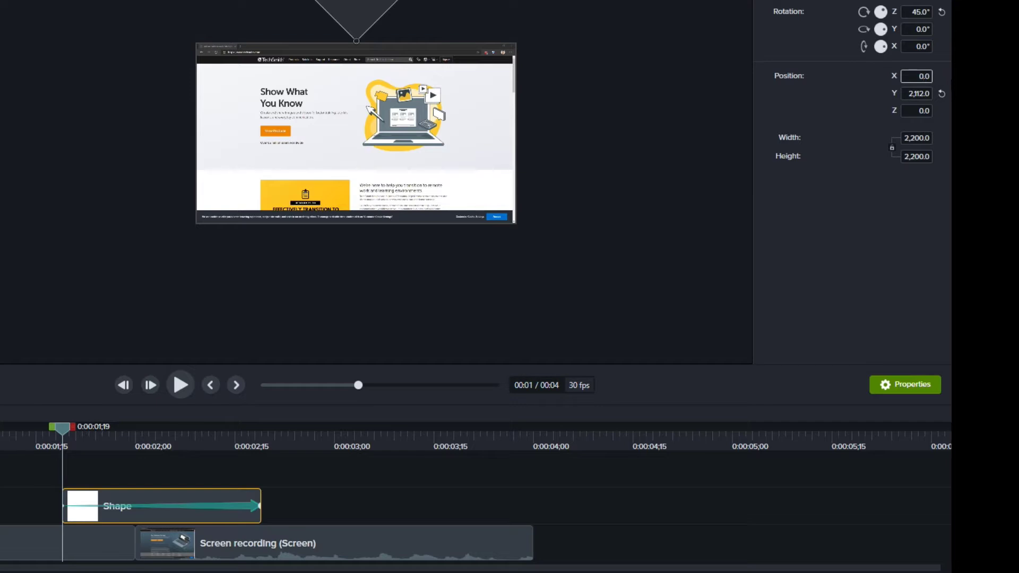
# Step: Play back the timeline to check the shape's animation
pyautogui.click(174, 382)
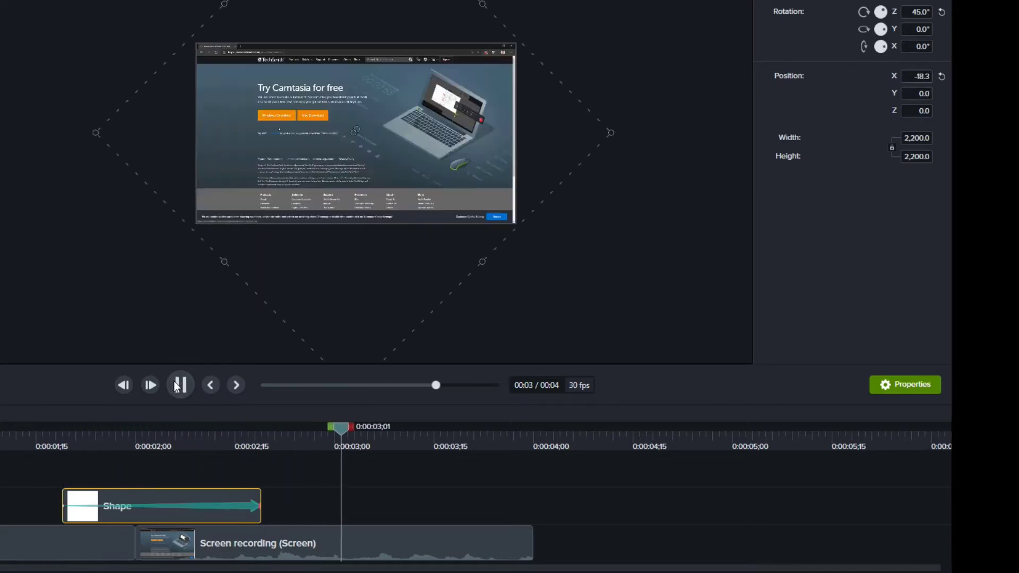
pyautogui.click(175, 383)
# Step: Copy the animated Shape clip and paste it on a new track five frames after its start, at 0:00:01;24
pyautogui.click(63, 446)
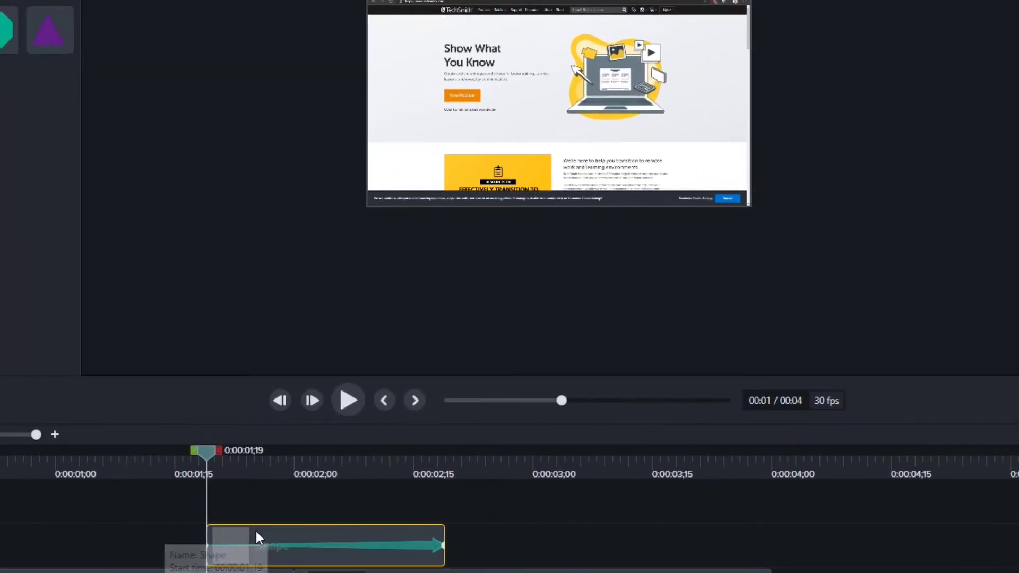
pyautogui.rightClick(74, 496)
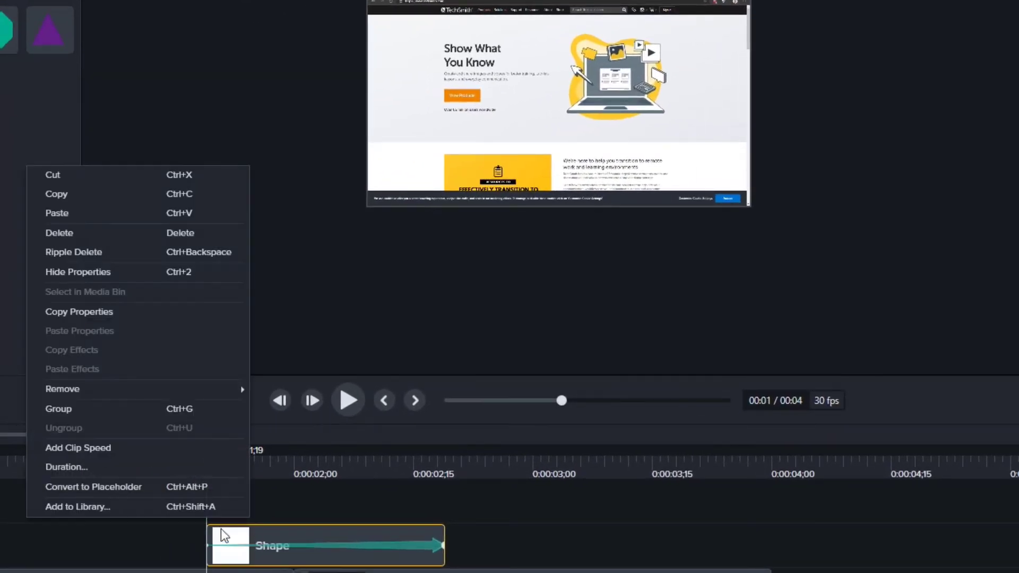
pyautogui.click(114, 198)
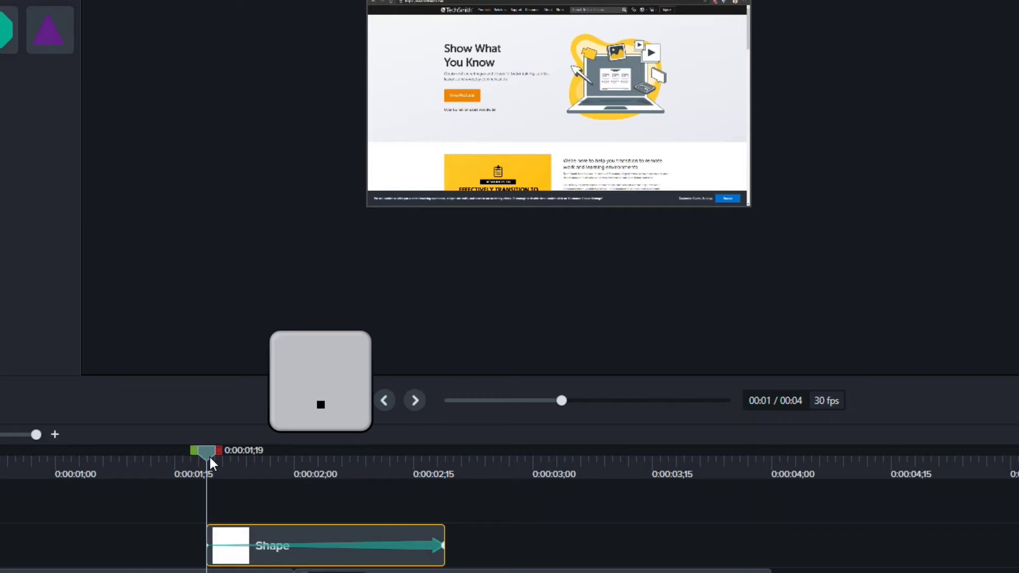
pyautogui.press('.')
pyautogui.press('.')
pyautogui.press('.')
pyautogui.press('.')
pyautogui.press('.')
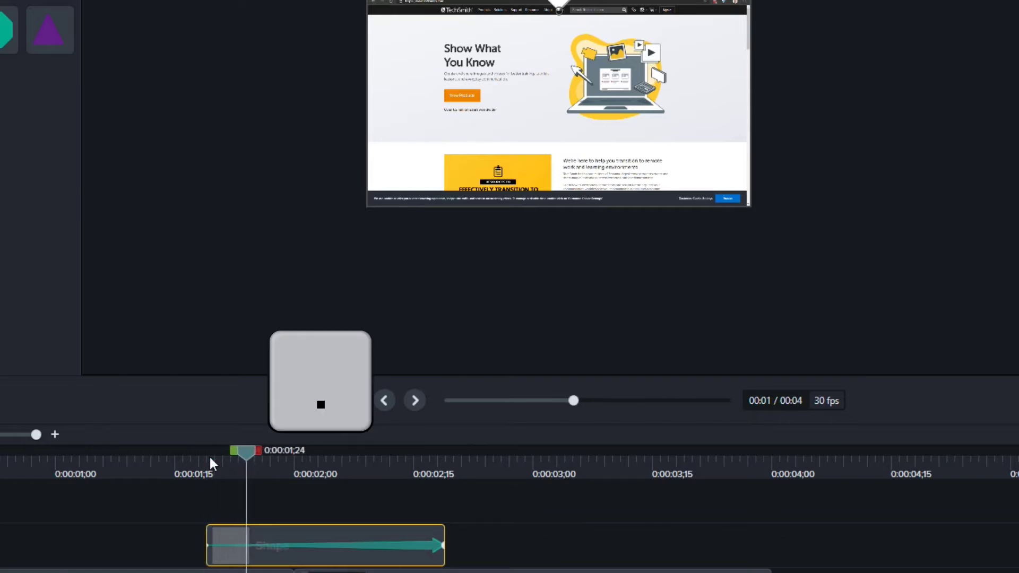
pyautogui.hotkey('ctrl', 'v')
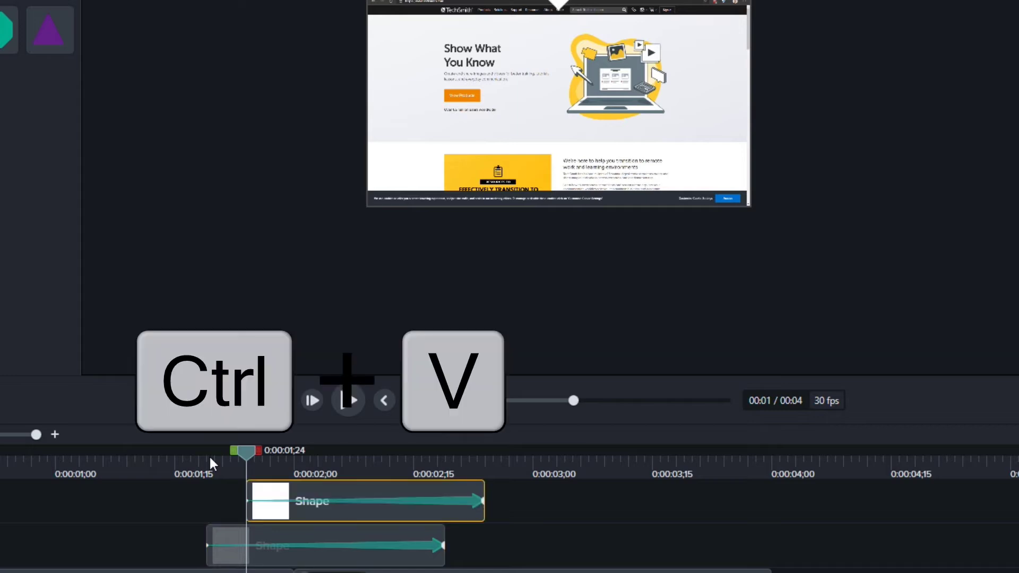
# Step: Paste another copy of the Shape clip a further five frames along, at 0:00:01;29
pyautogui.press('.')
pyautogui.press('.')
pyautogui.press('.')
pyautogui.press('.')
pyautogui.press('.')
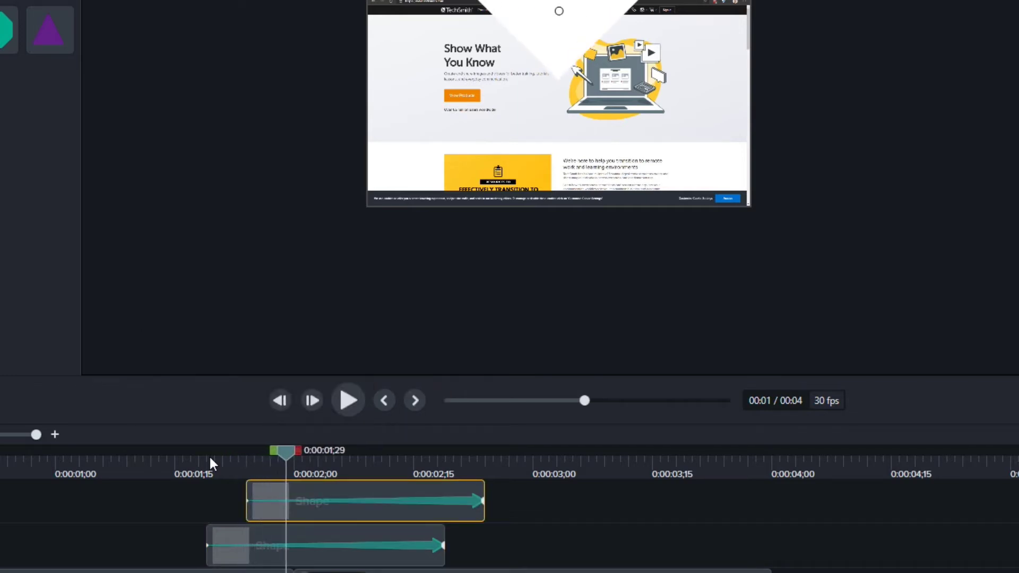
pyautogui.hotkey('ctrl', 'v')
# Step: Paste one more copy of the Shape clip at 0:00:02;04 and delete that extra copy from Track 5
pyautogui.press('.')
pyautogui.press('.')
pyautogui.press('.')
pyautogui.press('.')
pyautogui.press('.')
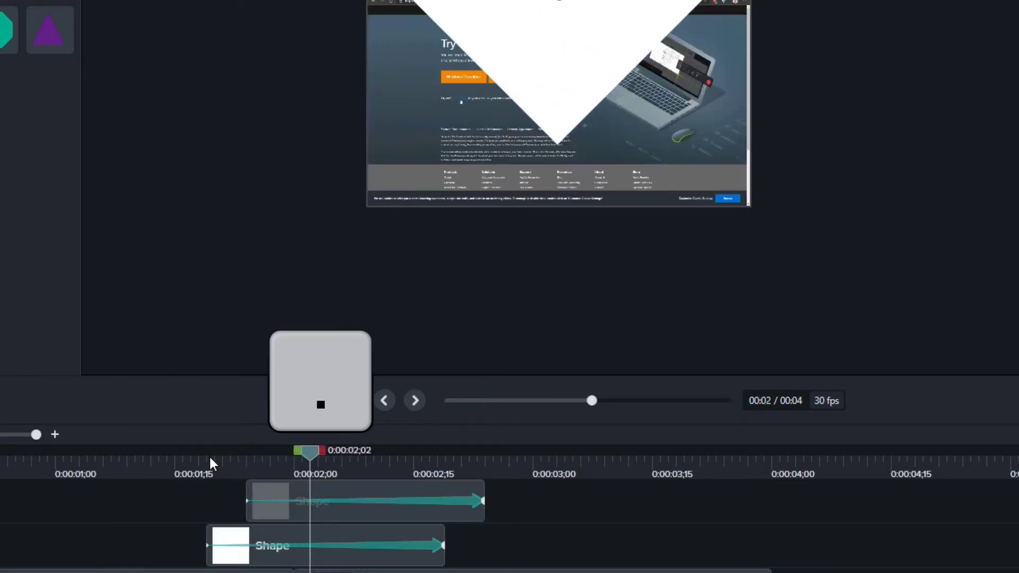
pyautogui.click(209, 457)
pyautogui.hotkey('ctrl', 'v')
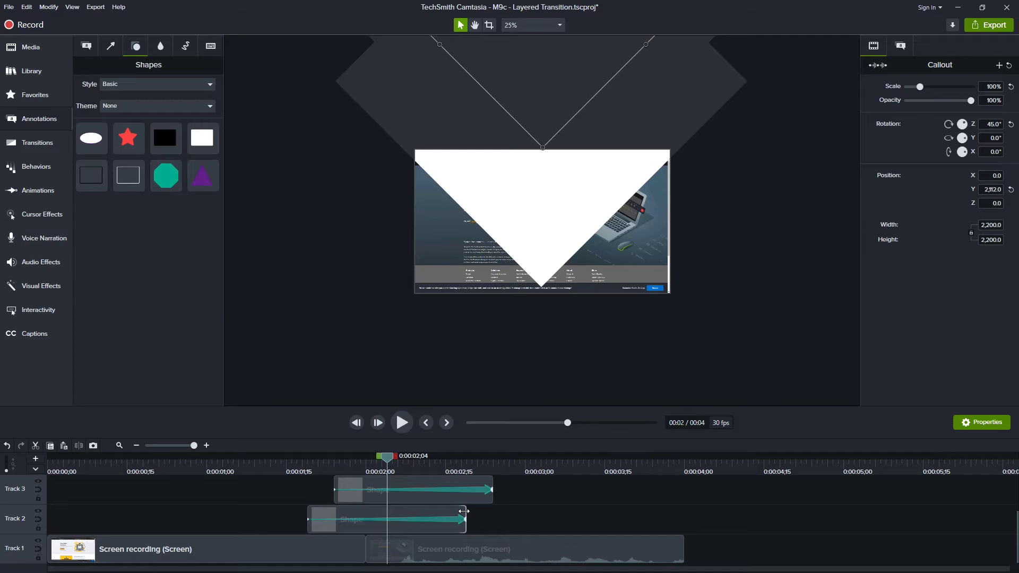
pyautogui.hotkey('ctrl', 'v')
pyautogui.click(424, 484)
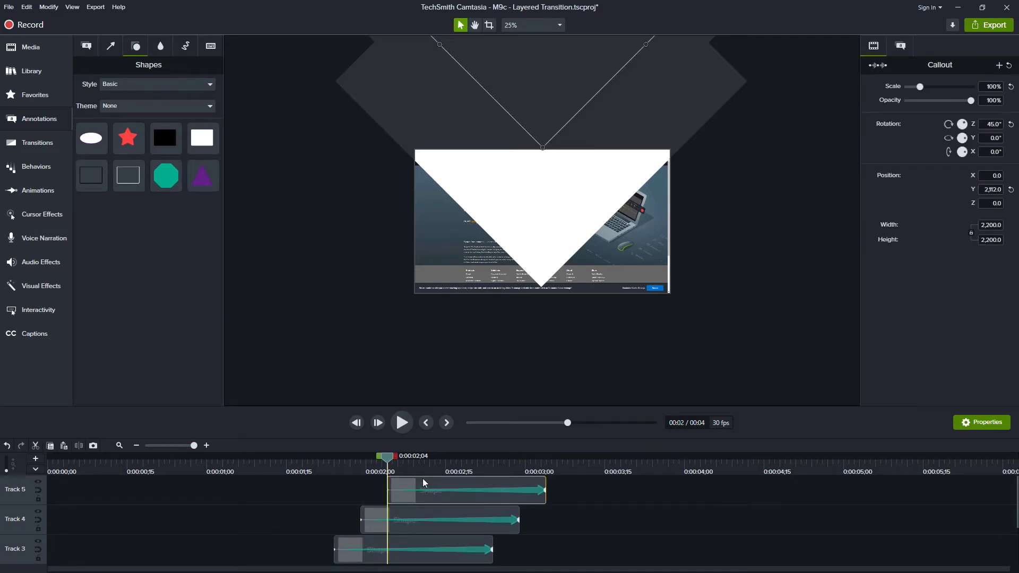
pyautogui.press('Delete')
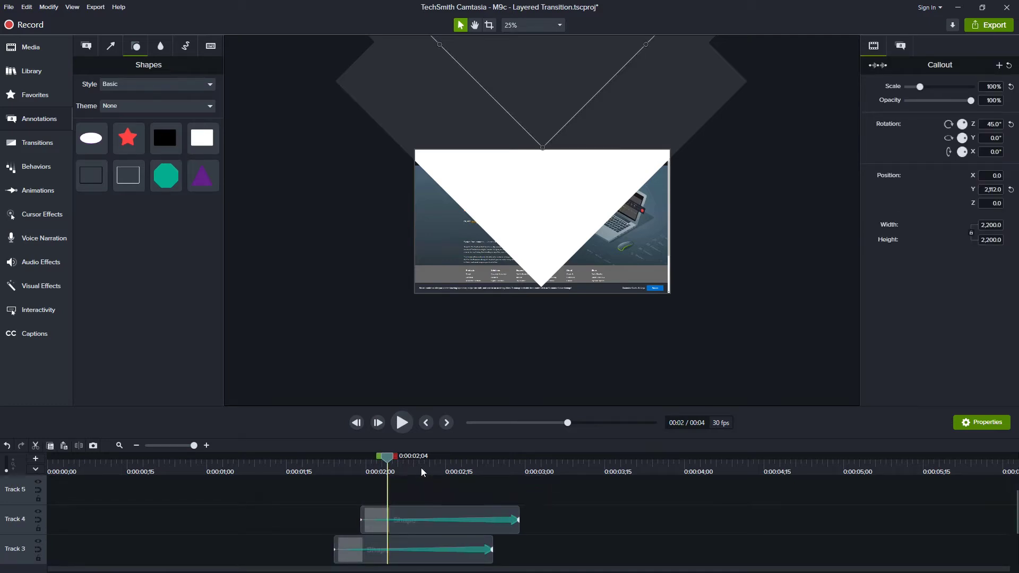
# Step: Apply the Drop Shadow visual effect to all three Shape clips together, with the playhead at 0:00:02;08
pyautogui.click(554, 531)
pyautogui.scroll(-2, 552, 530)
pyautogui.scroll(1, 554, 531)
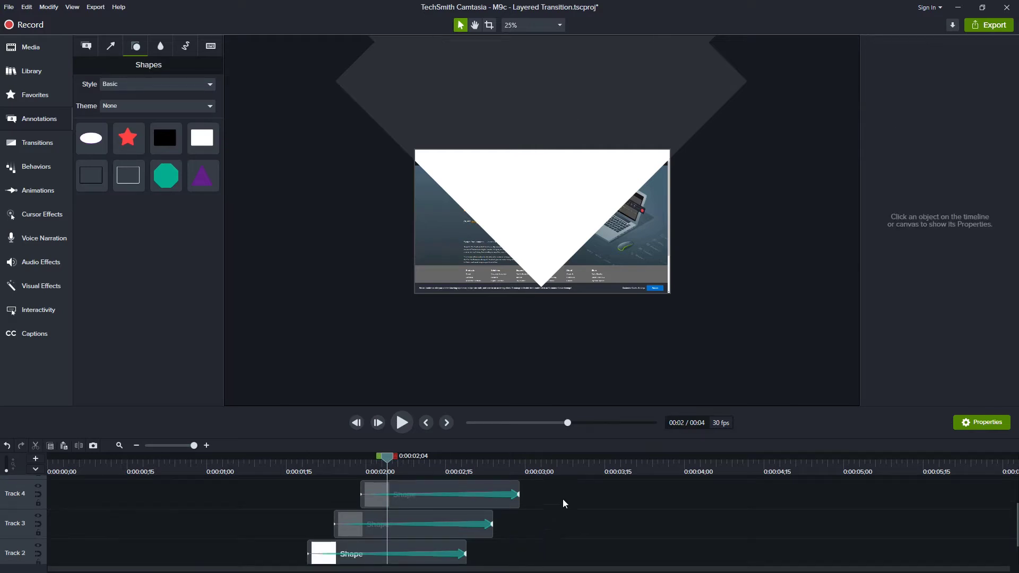
pyautogui.moveTo(558, 493); pyautogui.dragTo(403, 545)
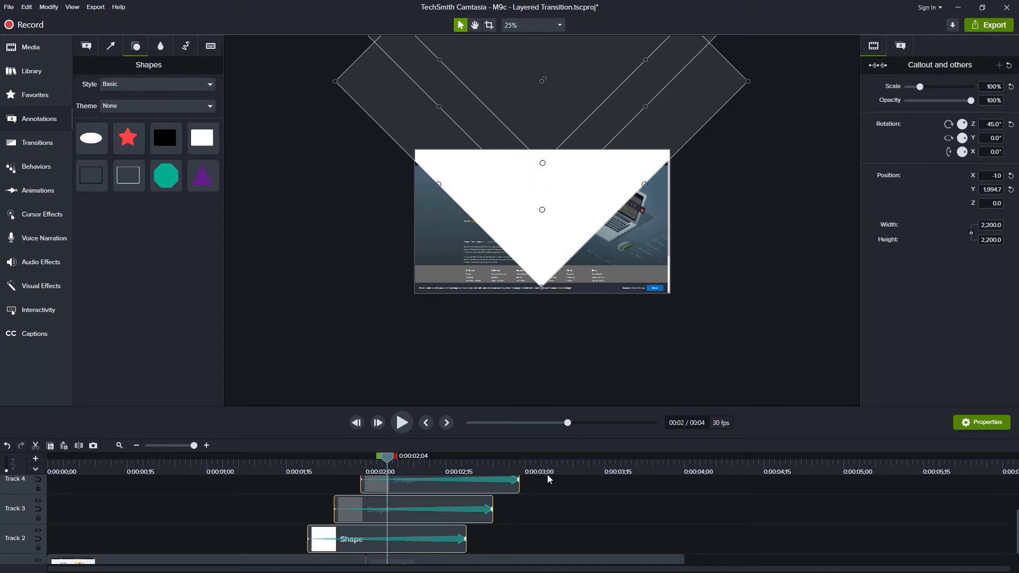
pyautogui.moveTo(391, 466); pyautogui.dragTo(412, 463)
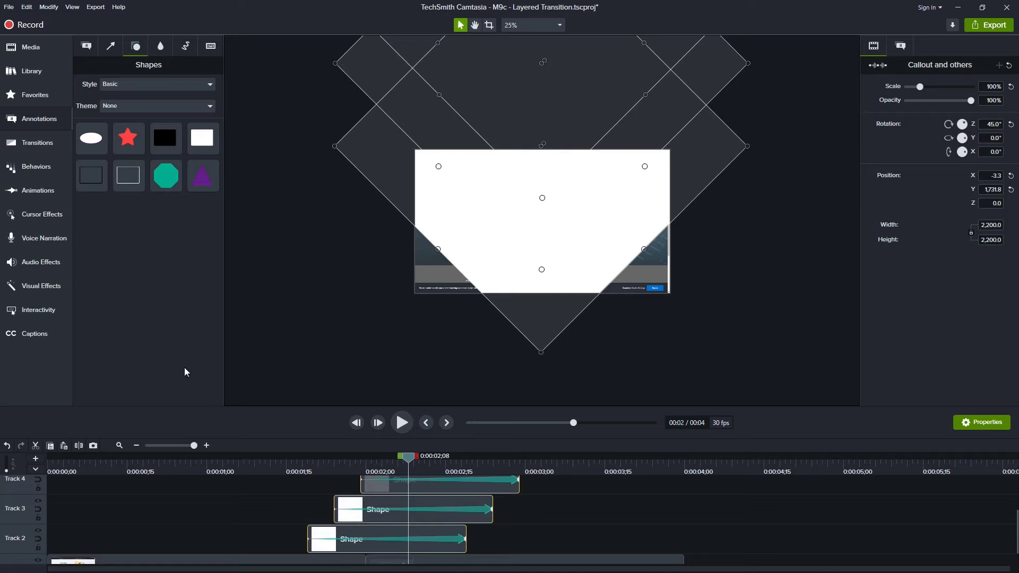
pyautogui.click(49, 294)
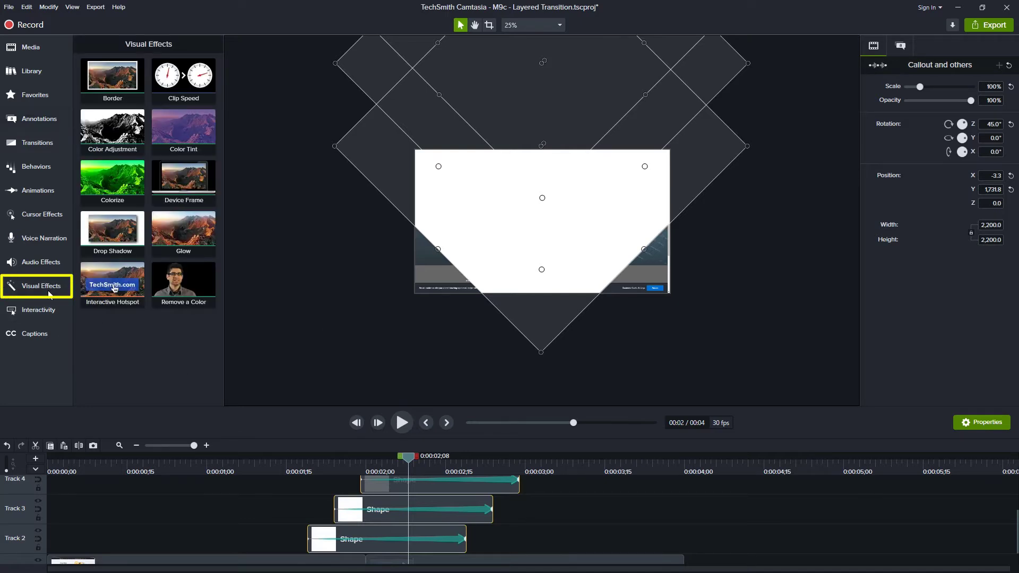
pyautogui.moveTo(100, 227); pyautogui.dragTo(364, 511)
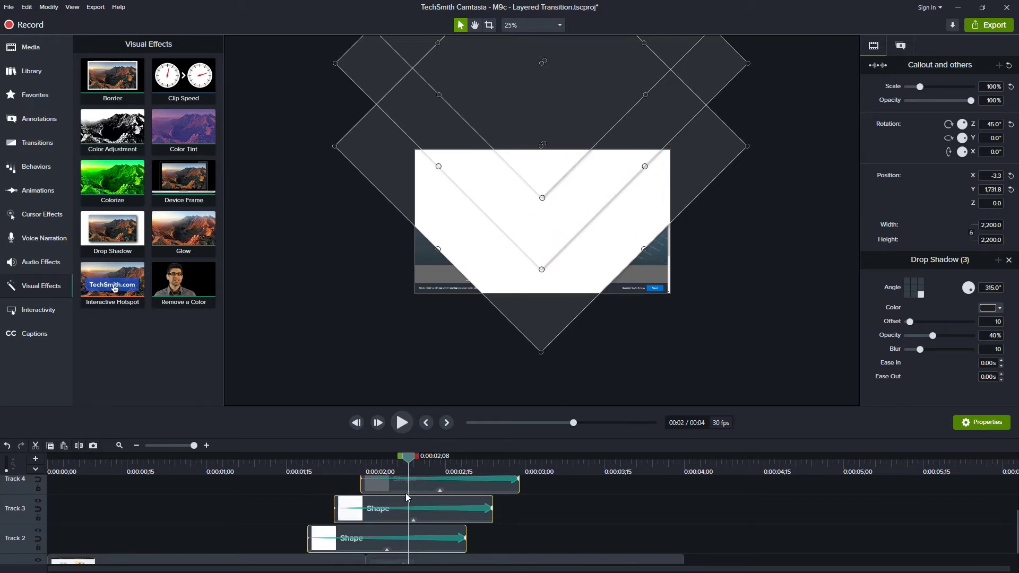
# Step: Enable Edit All Animations mode for the three selected Shape clips
pyautogui.click(879, 65)
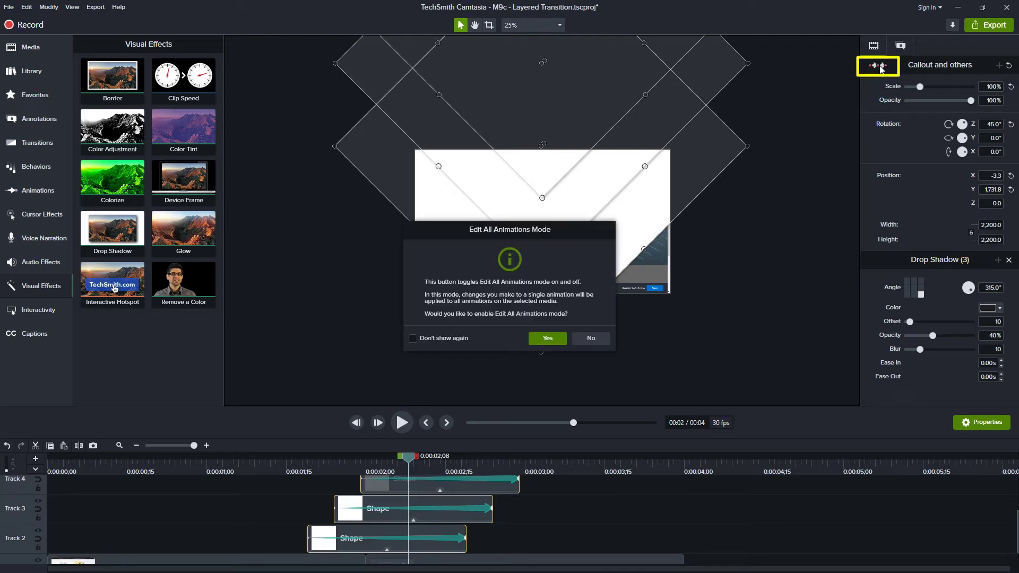
pyautogui.click(548, 339)
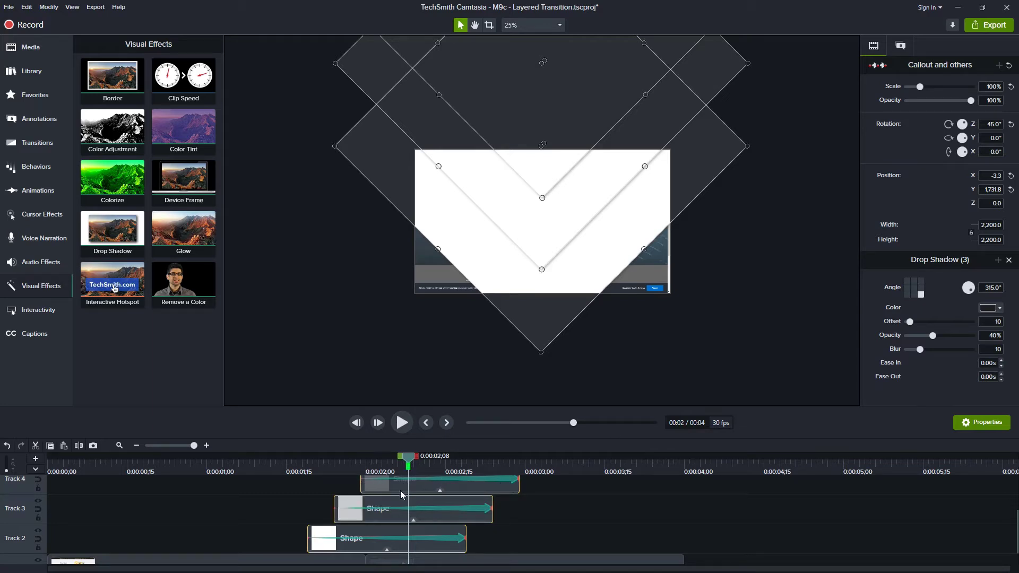
pyautogui.moveTo(413, 520); pyautogui.dragTo(410, 518)
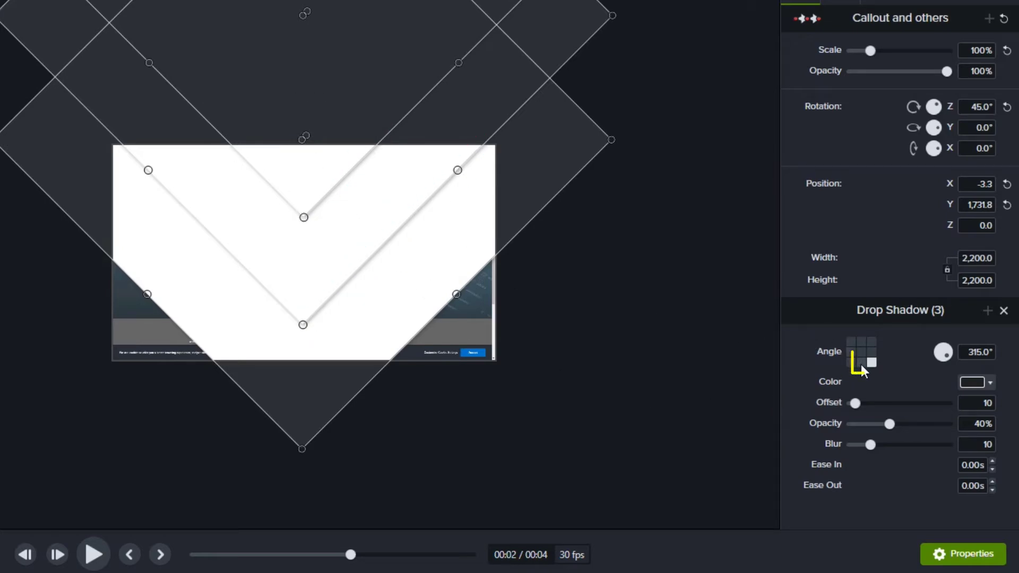
# Step: Set the drop shadows' angle to 270° straight down, opacity to 87% and blur to 25
pyautogui.click(861, 362)
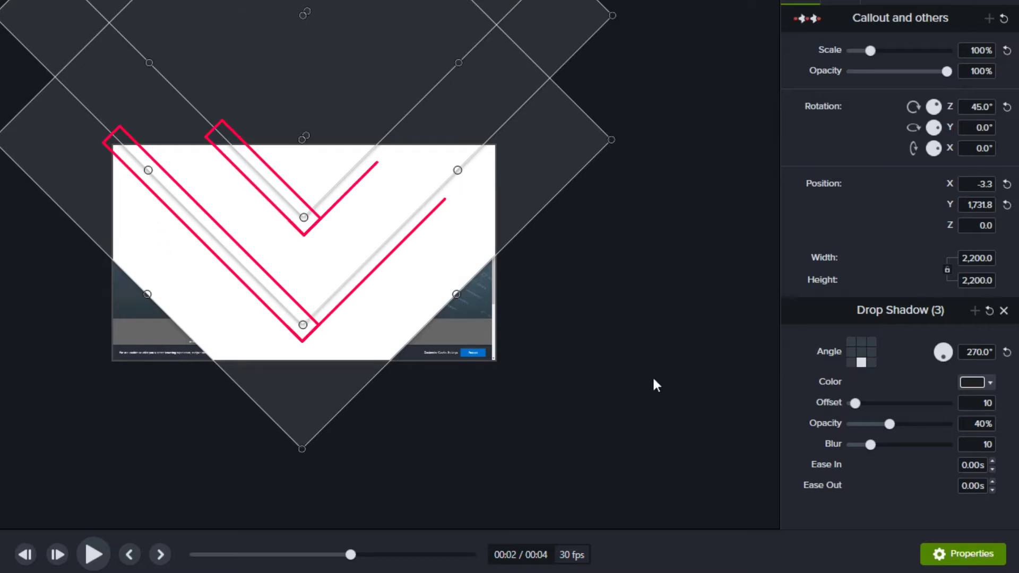
pyautogui.moveTo(890, 423)
pyautogui.mouseDown()
pyautogui.moveTo(928, 425)
pyautogui.moveTo(935, 437)
pyautogui.mouseUp()
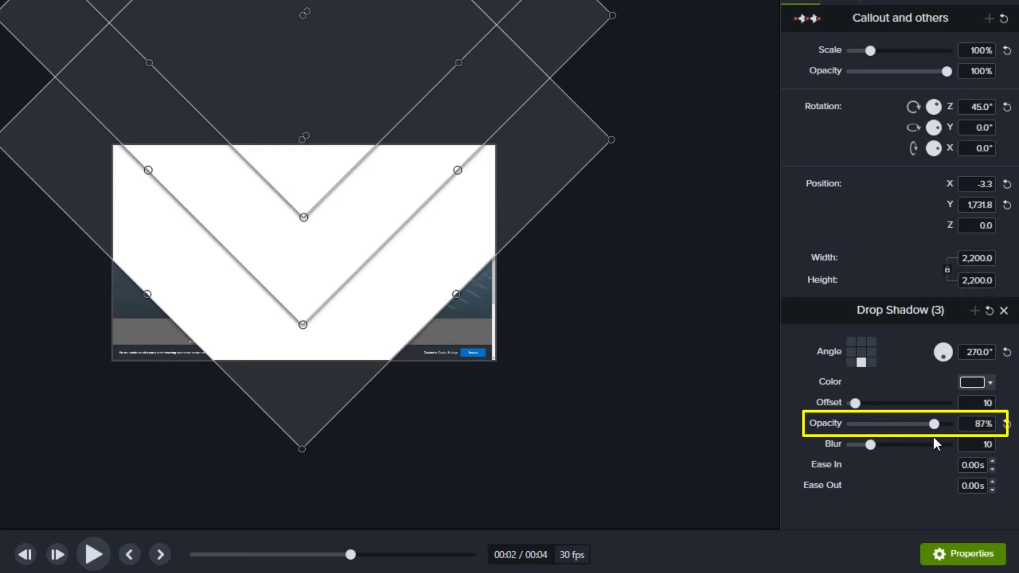
pyautogui.moveTo(871, 447); pyautogui.dragTo(892, 453)
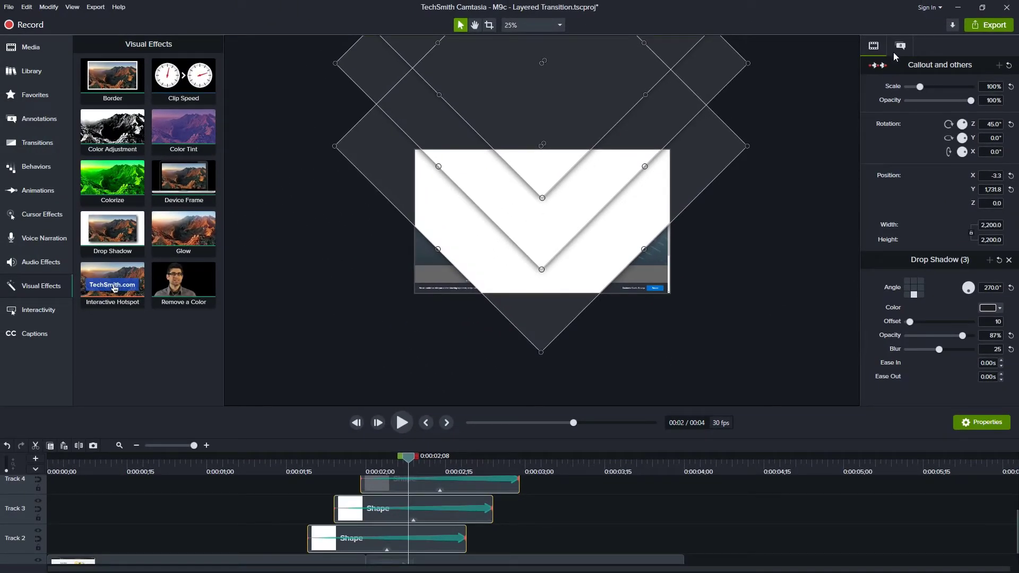
# Step: Fill the Shape clip on Track 2 with the dark blue #072F3B from the Camtasia Core colours
pyautogui.click(368, 532)
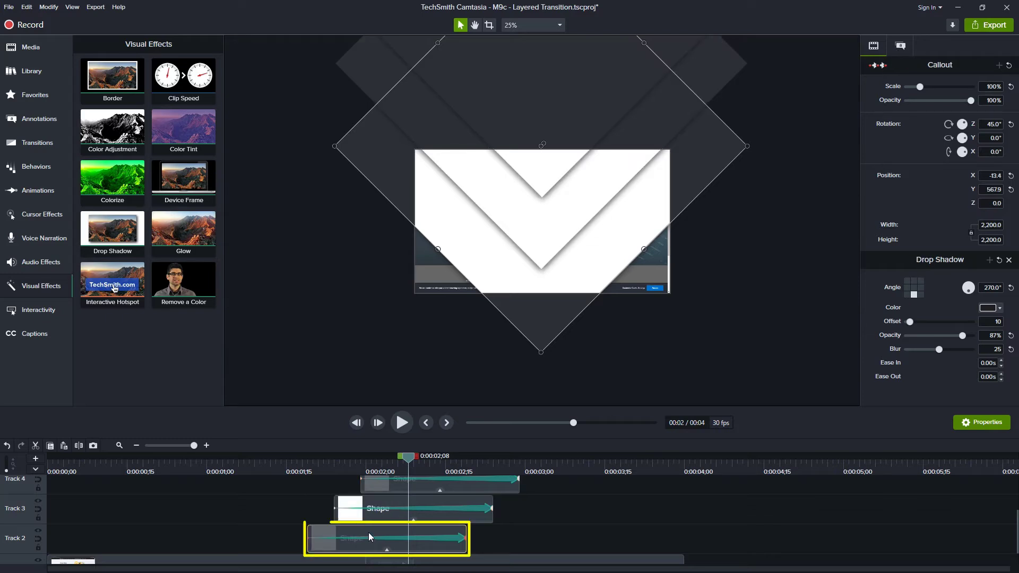
pyautogui.click(900, 46)
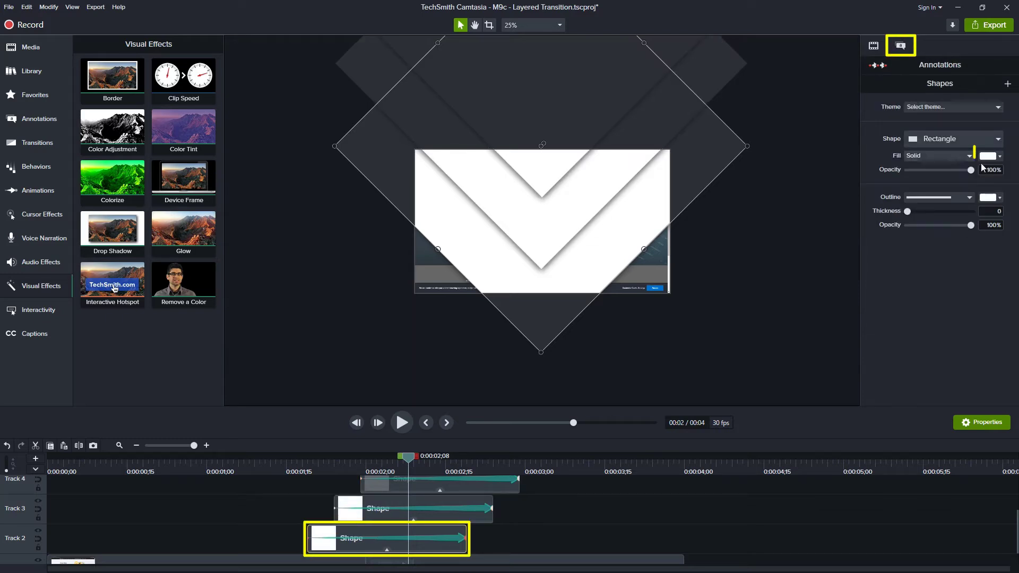
pyautogui.click(1001, 157)
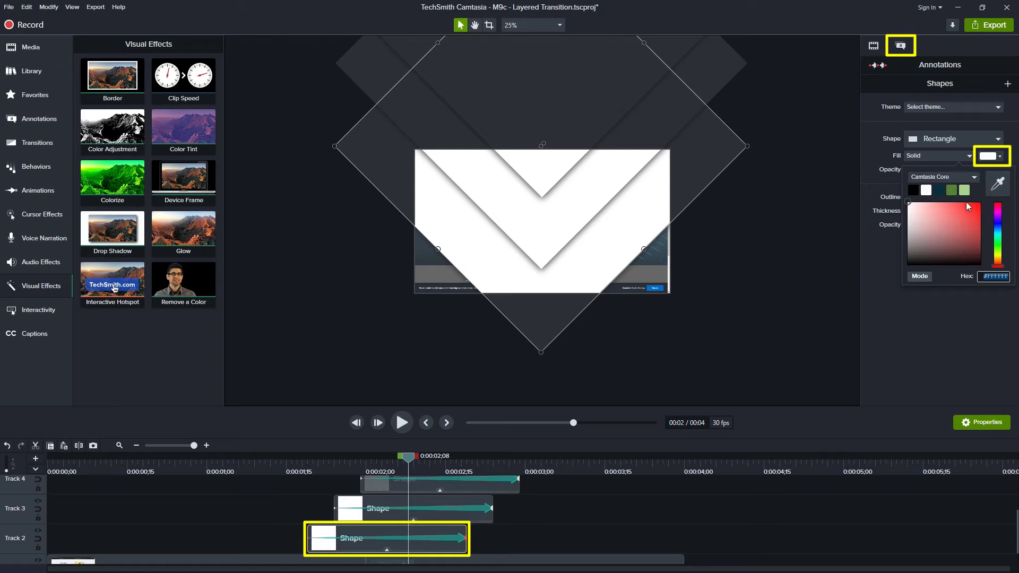
pyautogui.click(941, 189)
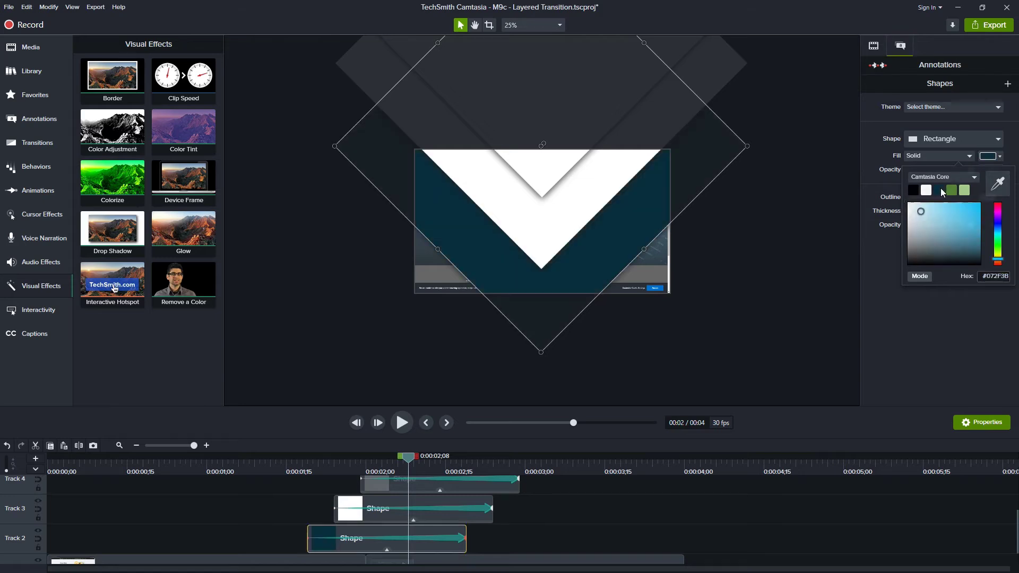
# Step: Fill the Track 3 Shape clip with the Camtasia Core dark green and the Track 4 Shape clip with the light green
pyautogui.click(384, 503)
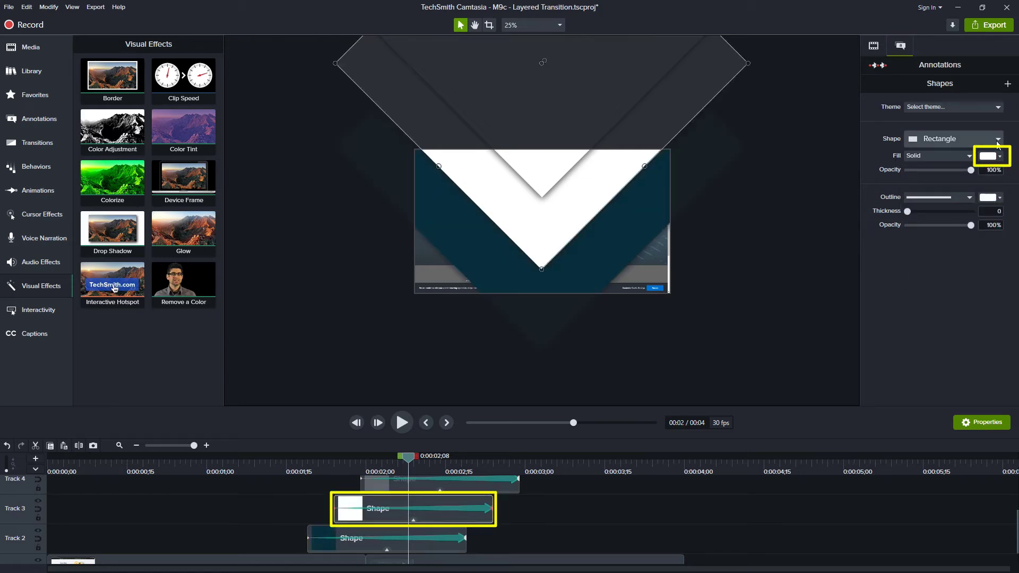
pyautogui.click(1002, 158)
pyautogui.click(952, 190)
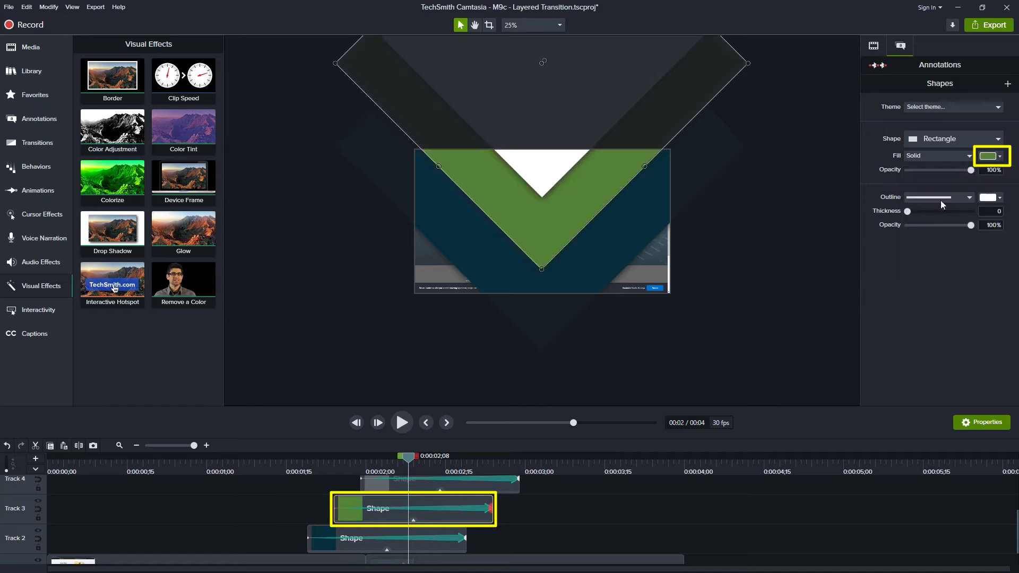
pyautogui.click(460, 487)
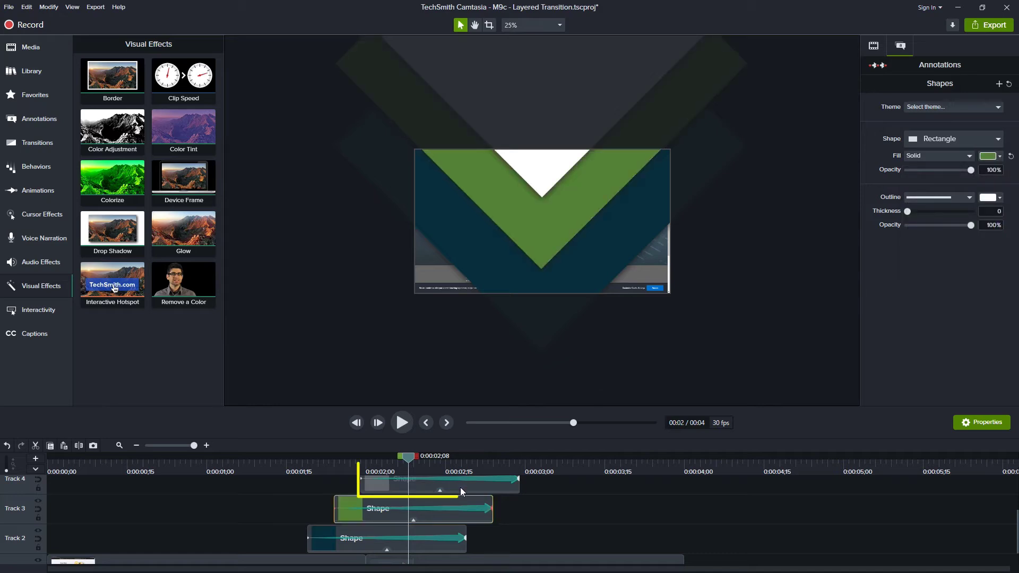
pyautogui.click(1002, 159)
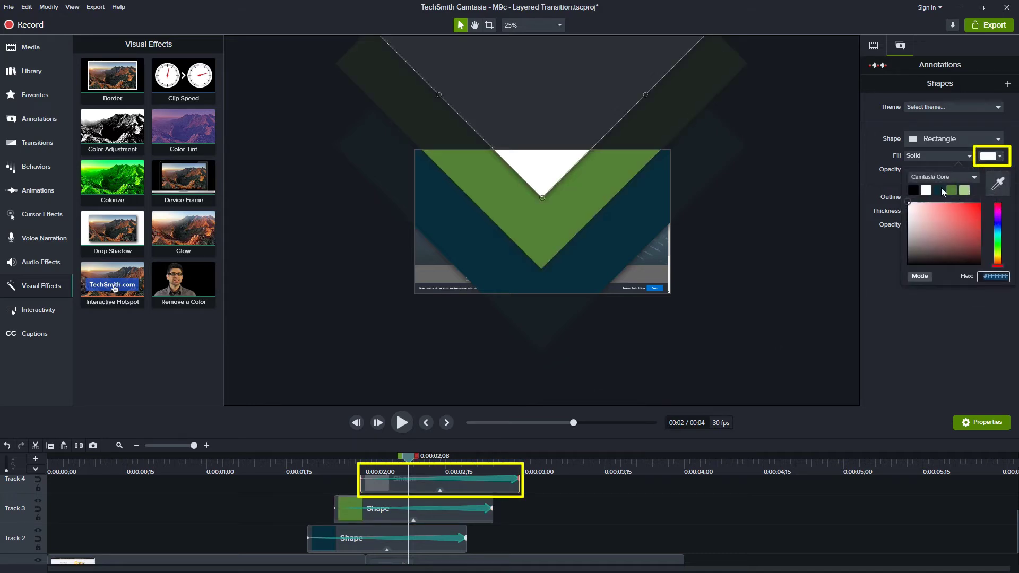
pyautogui.click(964, 190)
# Step: Play back the coloured shape transition from 0:00:01;18 and park the playhead at 0:00:02;09
pyautogui.click(308, 471)
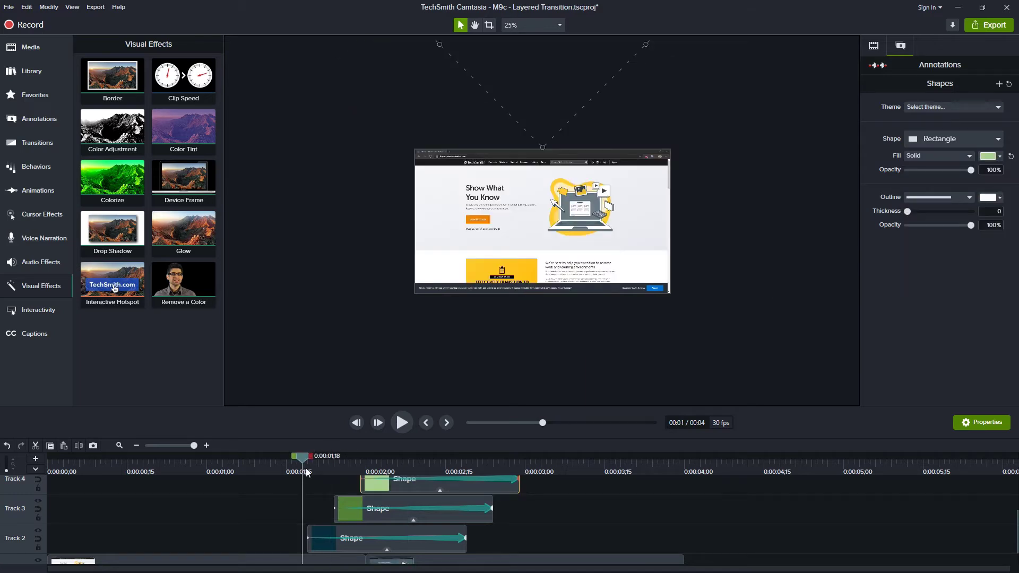
pyautogui.scroll(2, 312, 474)
pyautogui.click(399, 423)
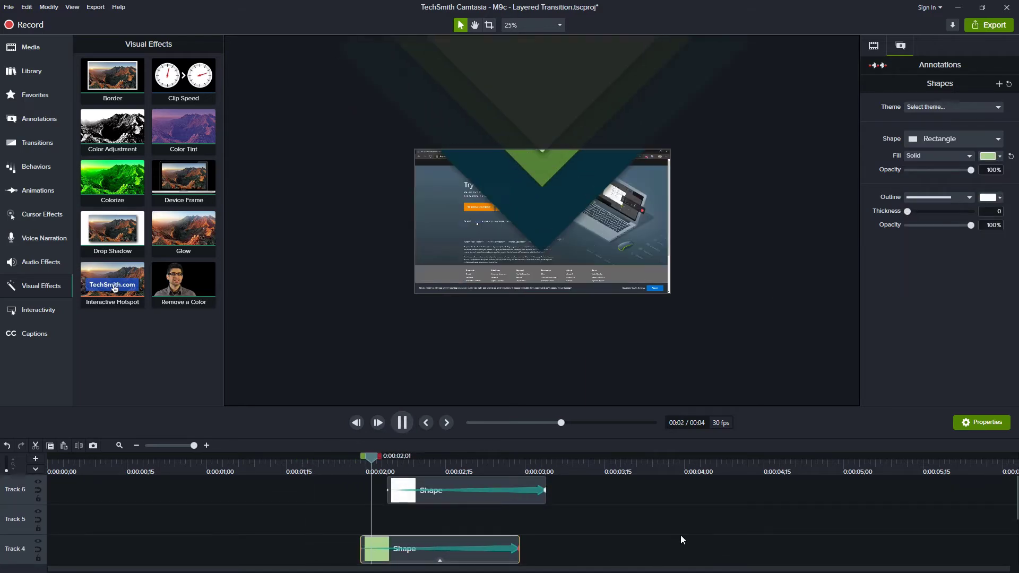
pyautogui.click(414, 467)
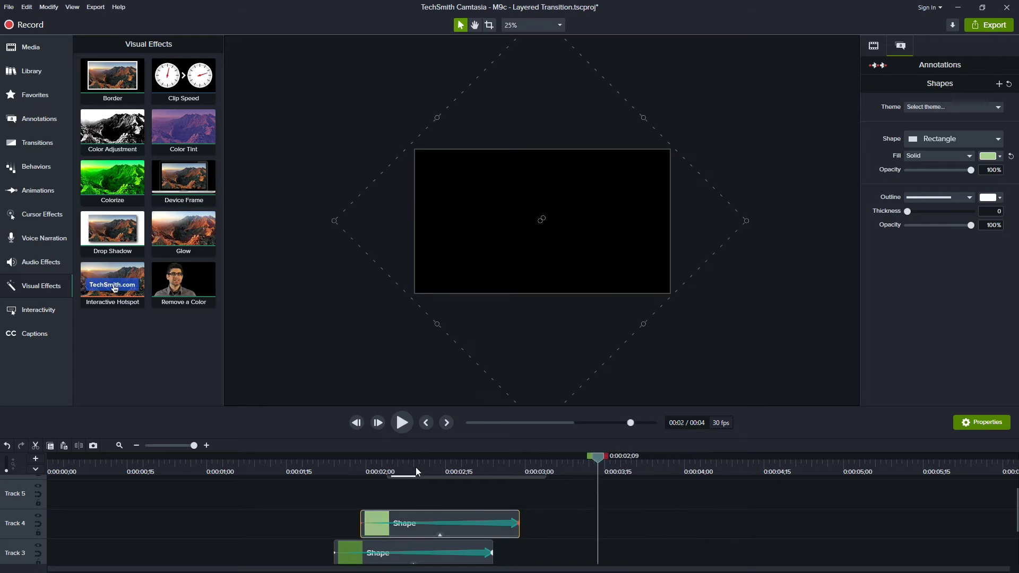
pyautogui.scroll(-2, 419, 509)
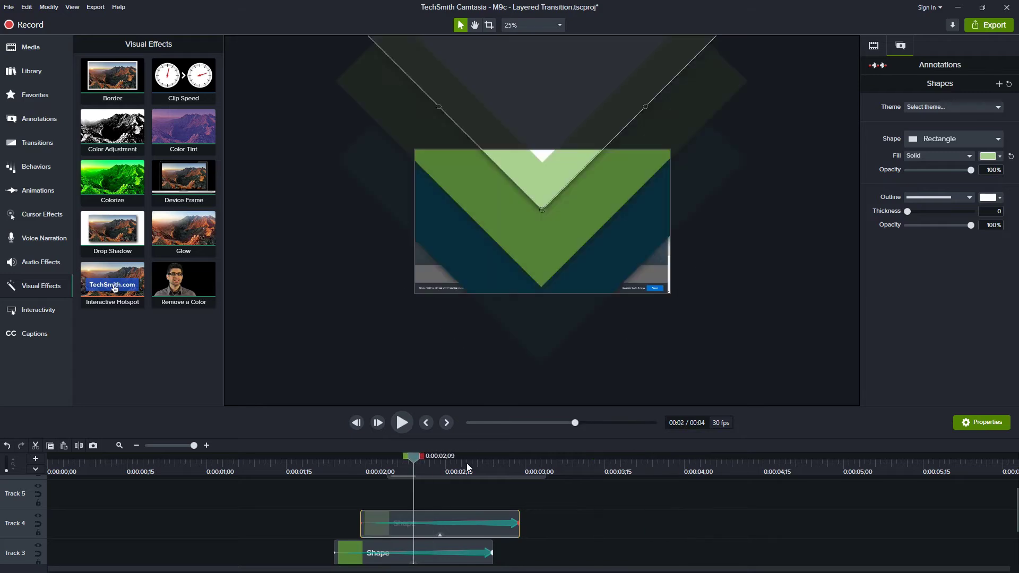
# Step: Fit the canvas to the view and examine the layered shapes at 0:00:02;12, including the white Shape clip on Track 6
pyautogui.click(532, 25)
pyautogui.click(486, 39)
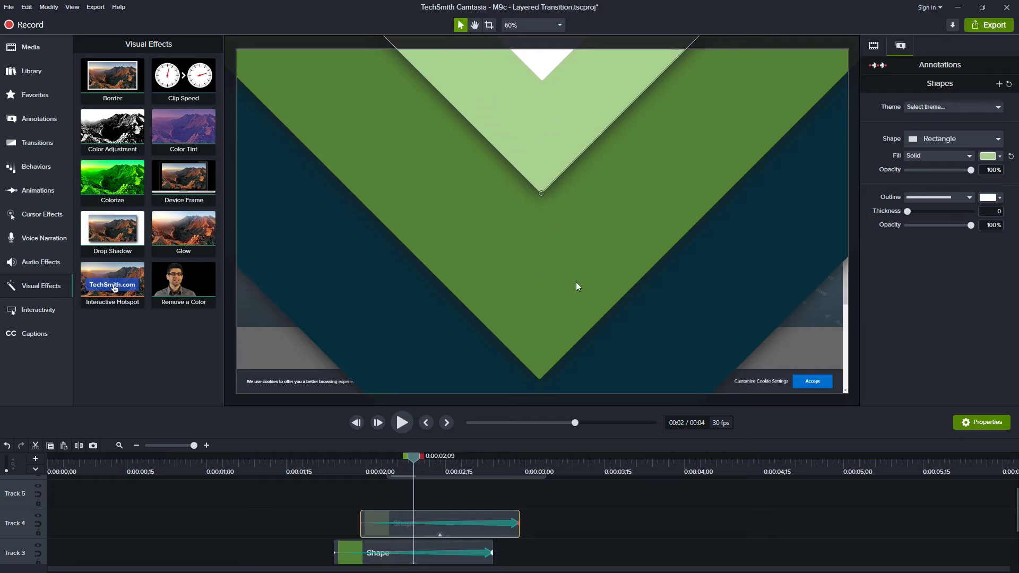
pyautogui.moveTo(414, 461)
pyautogui.mouseDown()
pyautogui.moveTo(451, 466)
pyautogui.moveTo(429, 469)
pyautogui.mouseUp()
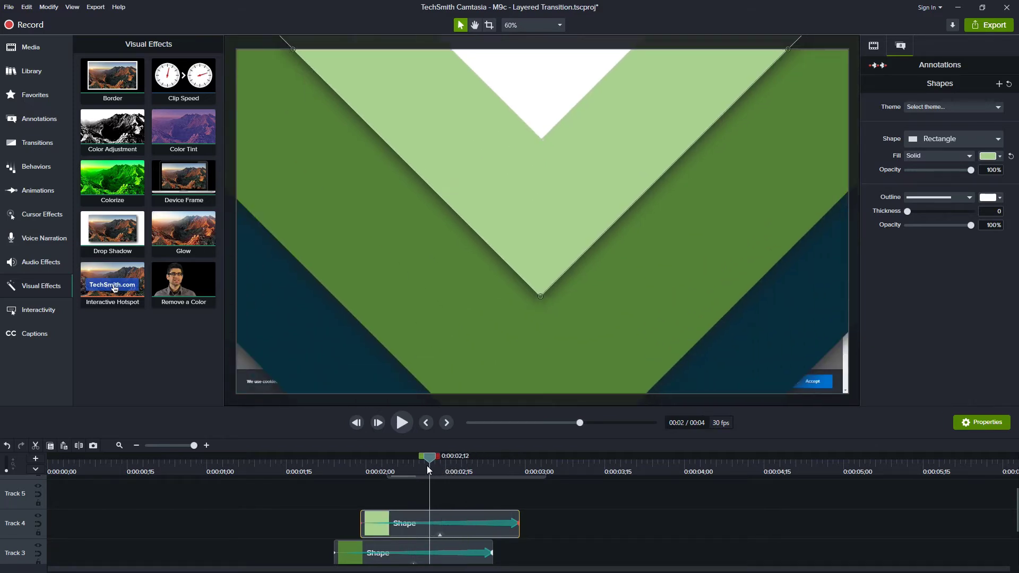
pyautogui.scroll(1, 432, 492)
pyautogui.click(448, 483)
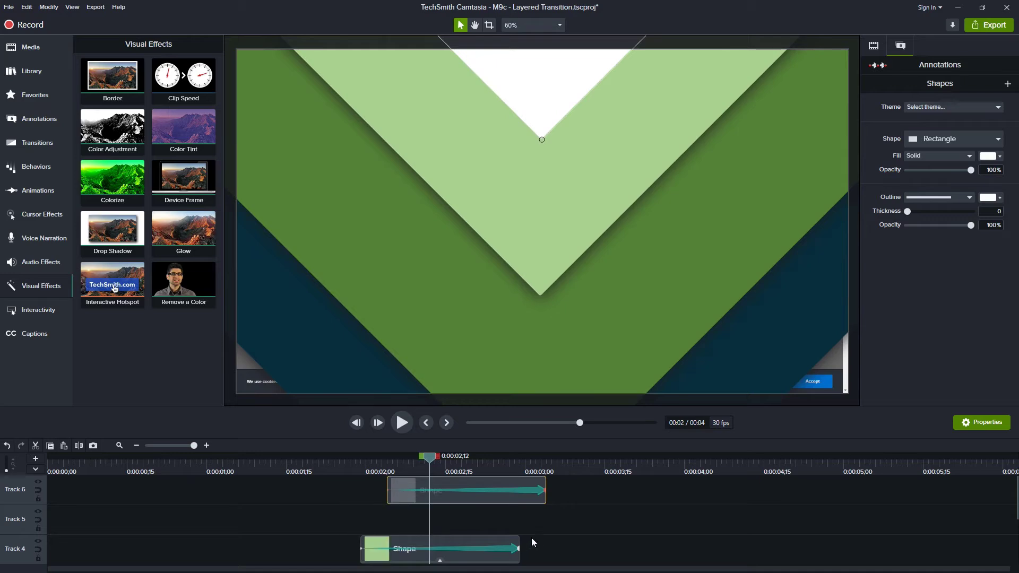
pyautogui.scroll(-3, 531, 537)
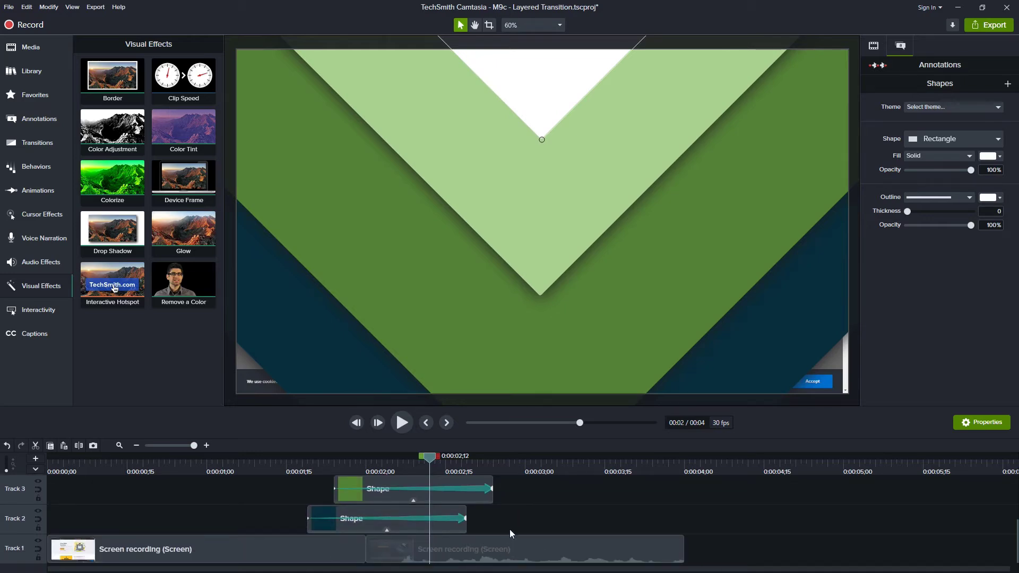
pyautogui.scroll(1, 437, 493)
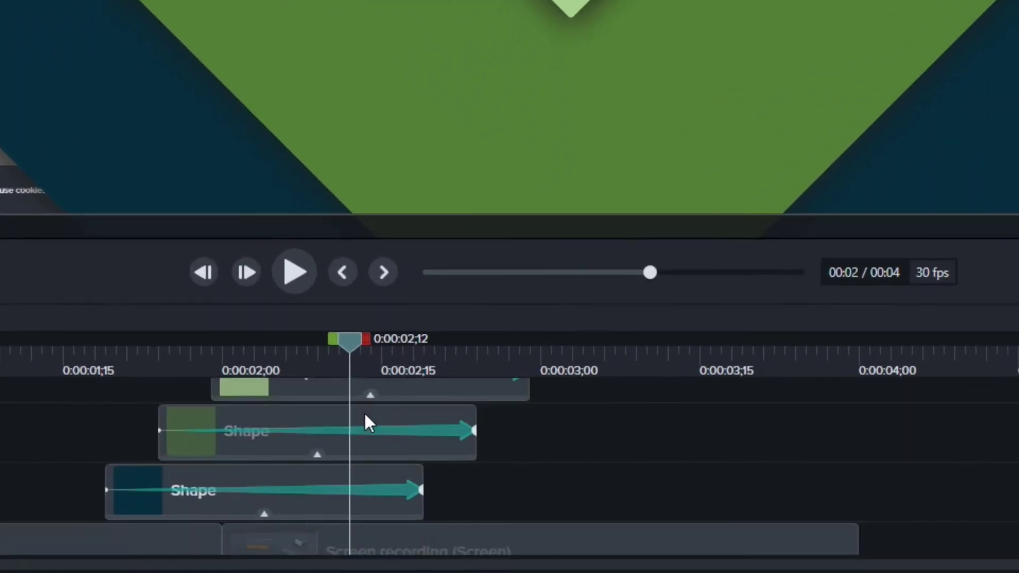
# Step: Split the second screen recording on Track 1 at 0:00:03;00
pyautogui.scroll(-1, 364, 414)
pyautogui.click(295, 537)
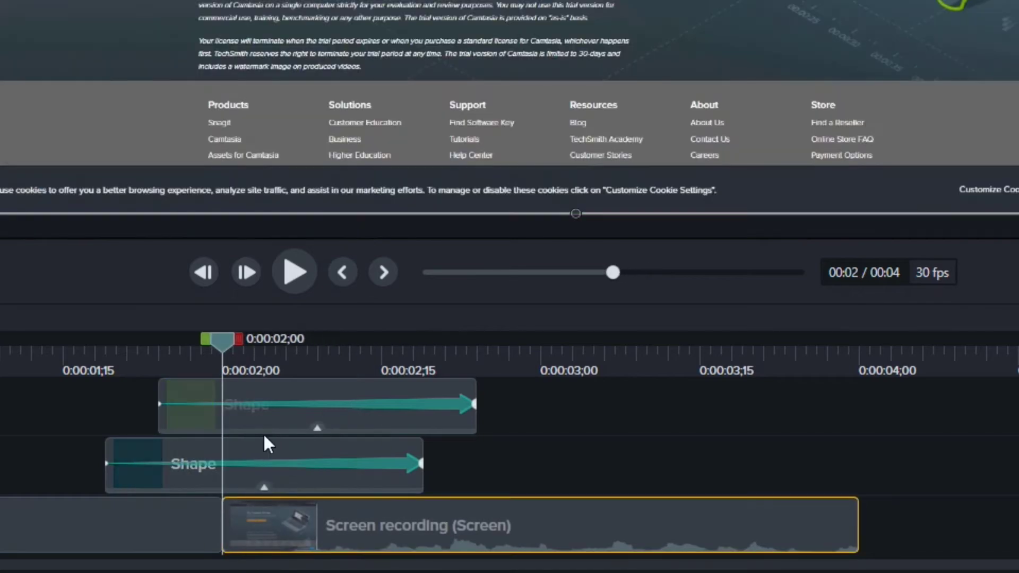
pyautogui.moveTo(239, 339); pyautogui.dragTo(536, 355)
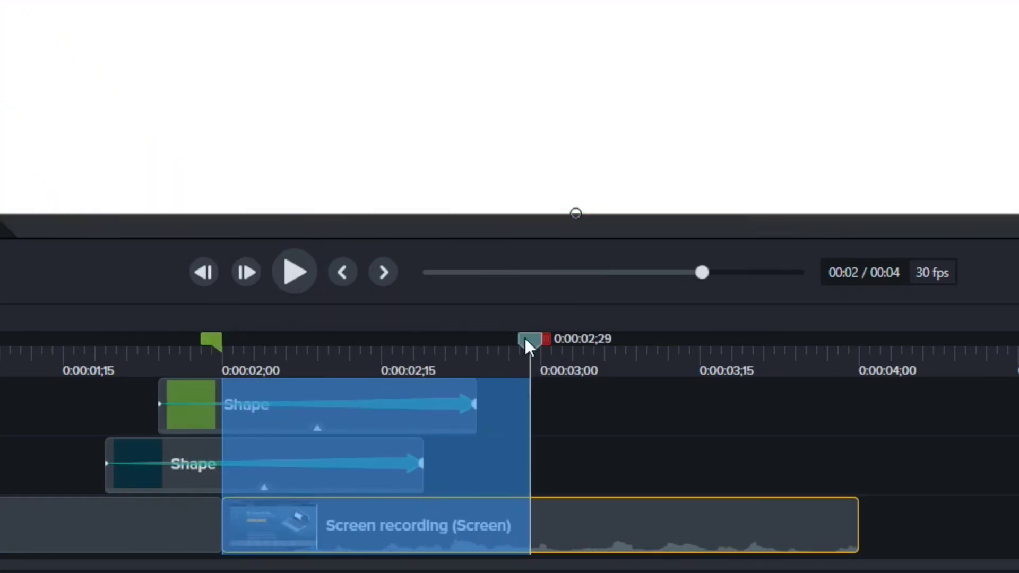
pyautogui.click(529, 341)
pyautogui.hotkey('ctrl', 'Right')
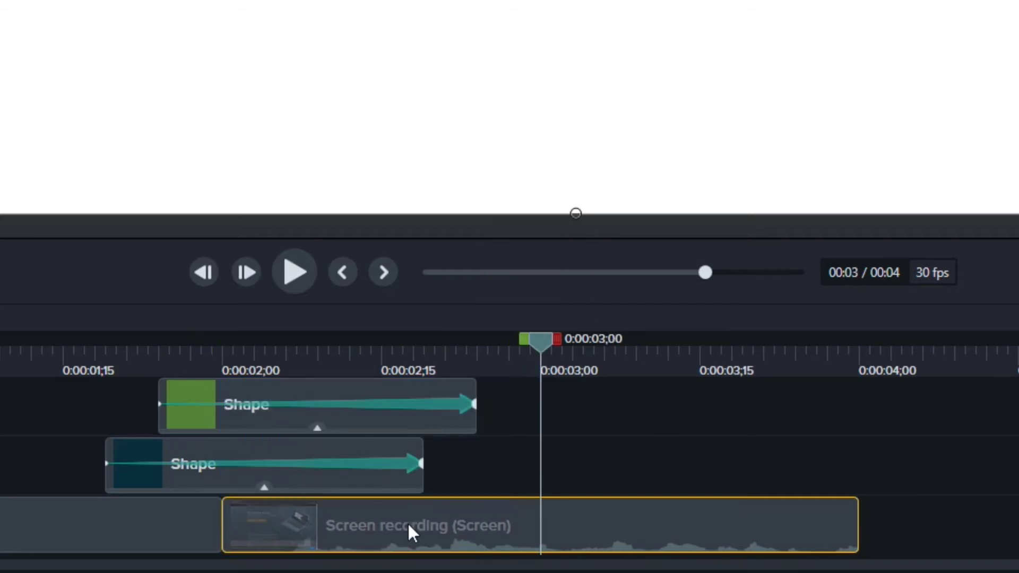
pyautogui.press('s')
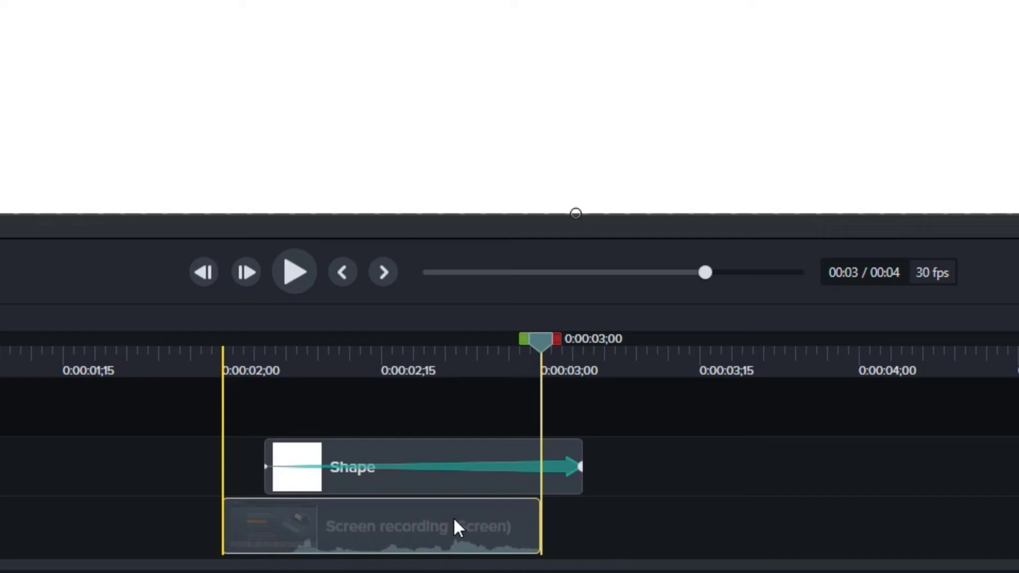
# Step: Move the one-second recording piece to Track 5, aligned with the white Shape clip, and make Track 6 a track matte
pyautogui.moveTo(456, 528)
pyautogui.mouseDown()
pyautogui.moveTo(492, 516)
pyautogui.moveTo(463, 511)
pyautogui.mouseUp()
pyautogui.scroll(-1, 463, 507)
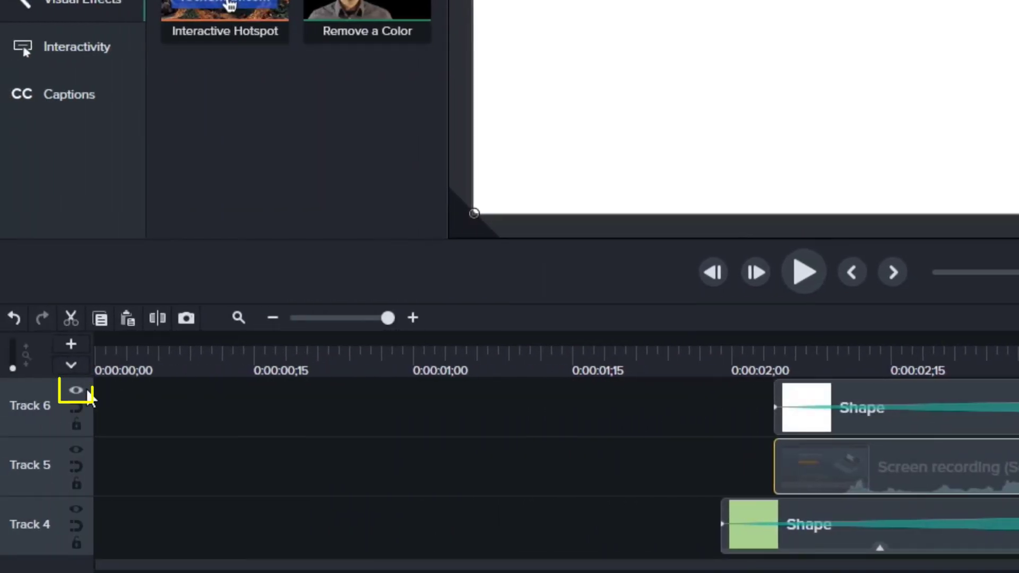
pyautogui.click(79, 394)
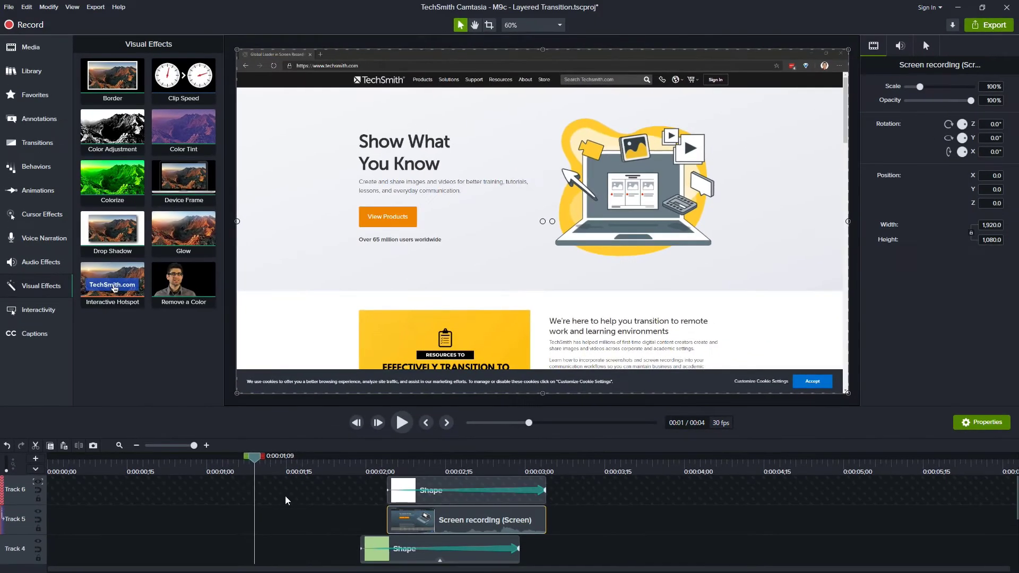
pyautogui.click(775, 390)
# Step: Move all Shape clips, the matted recording and the remaining second recording together 15 frames earlier, overlapping the end of the first recording
pyautogui.moveTo(394, 483); pyautogui.dragTo(348, 505)
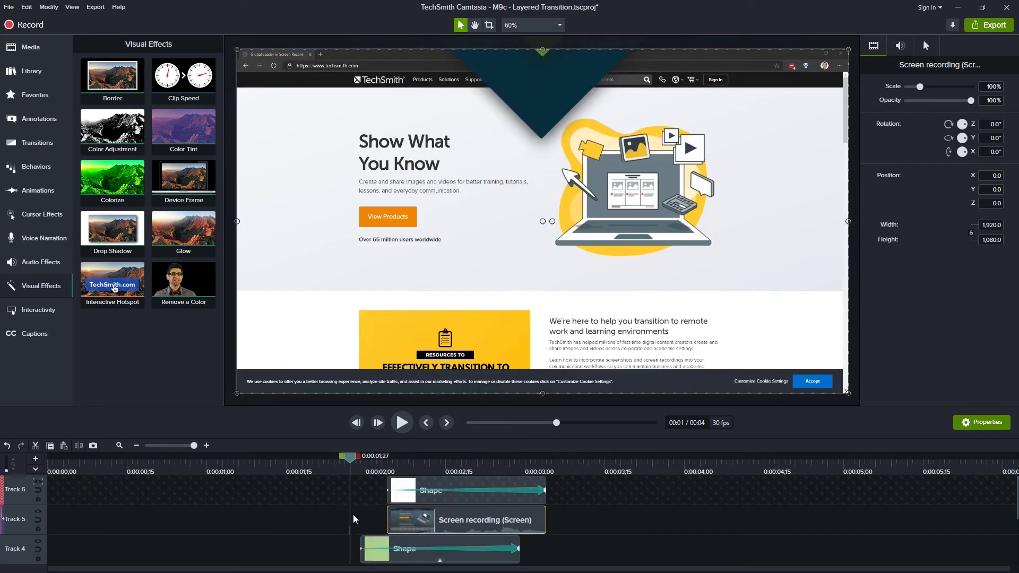
pyautogui.scroll(-3, 336, 498)
pyautogui.moveTo(356, 465); pyautogui.dragTo(364, 465)
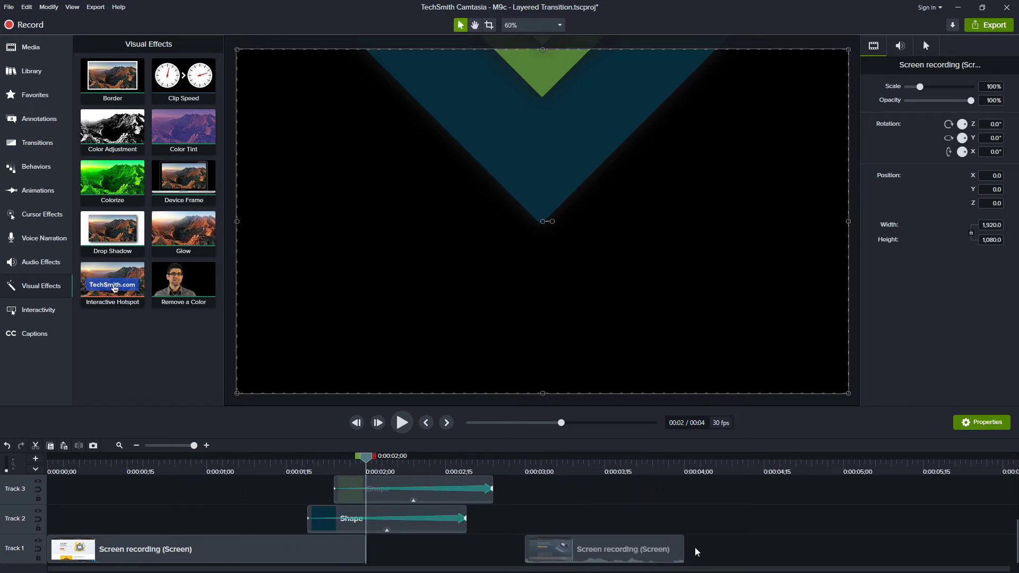
pyautogui.moveTo(711, 555); pyautogui.dragTo(417, 487)
pyautogui.moveTo(454, 527); pyautogui.dragTo(379, 530)
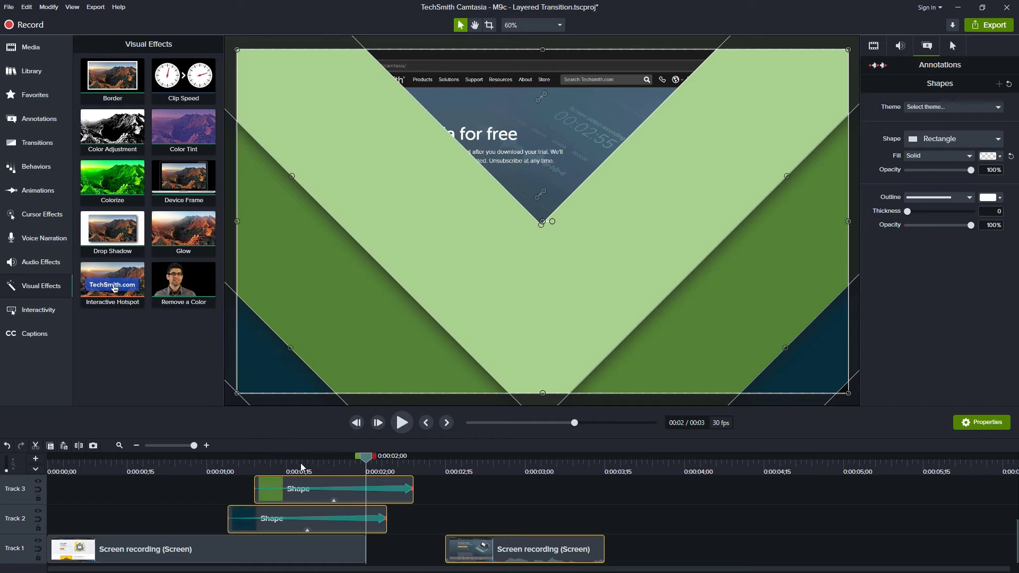
# Step: Play back the full transition from just before the first Shape clip to check its timing
pyautogui.click(223, 466)
pyautogui.moveTo(221, 466); pyautogui.dragTo(193, 467)
pyautogui.press('space')
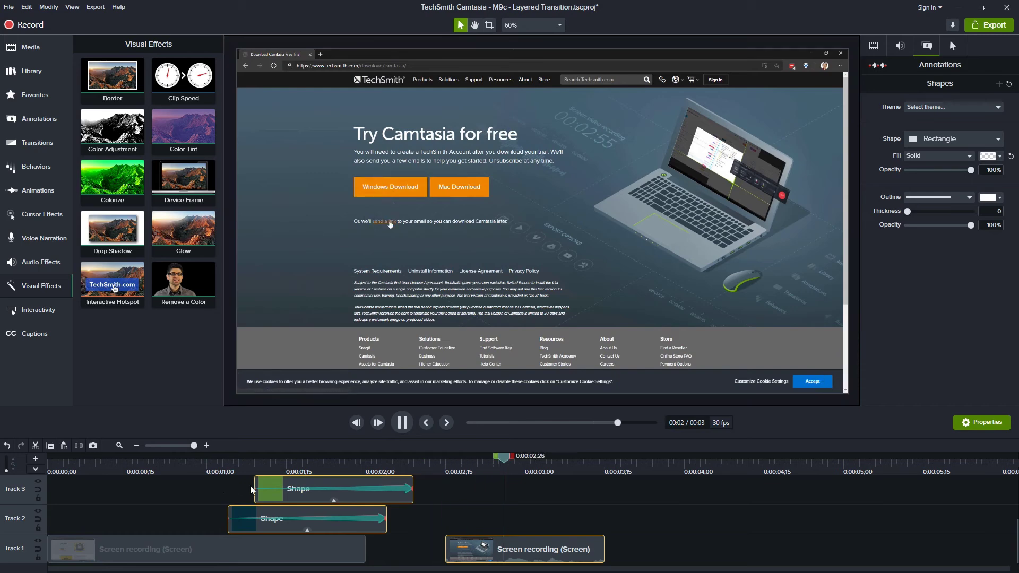
pyautogui.moveTo(218, 464); pyautogui.dragTo(356, 493)
pyautogui.scroll(3, 235, 465)
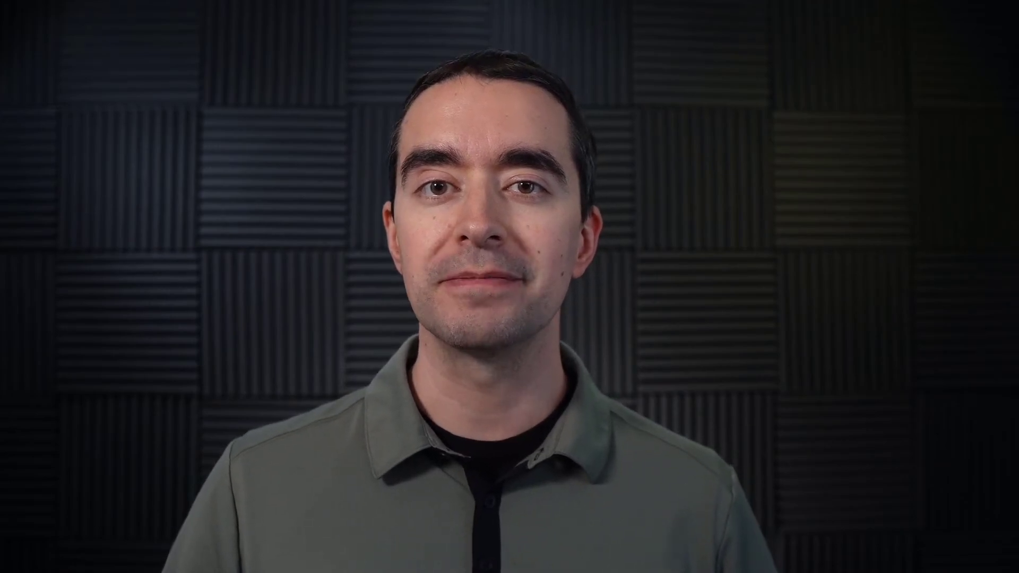
# Step: Save the project under the name "M9c - Layered Transition - midway" in the Resources folder, replacing the existing file
pyautogui.click(9, 7)
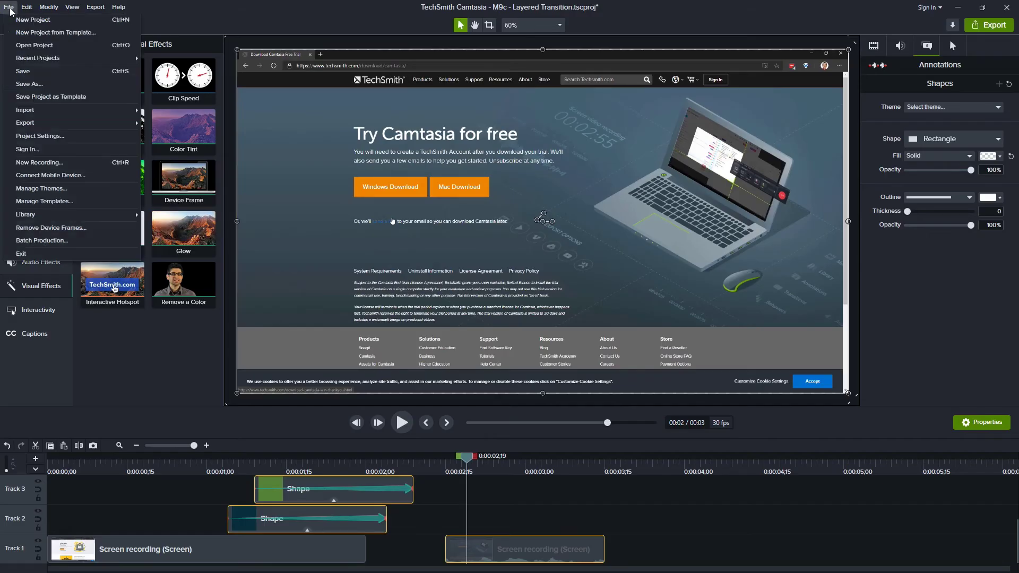
pyautogui.click(29, 84)
pyautogui.click(432, 168)
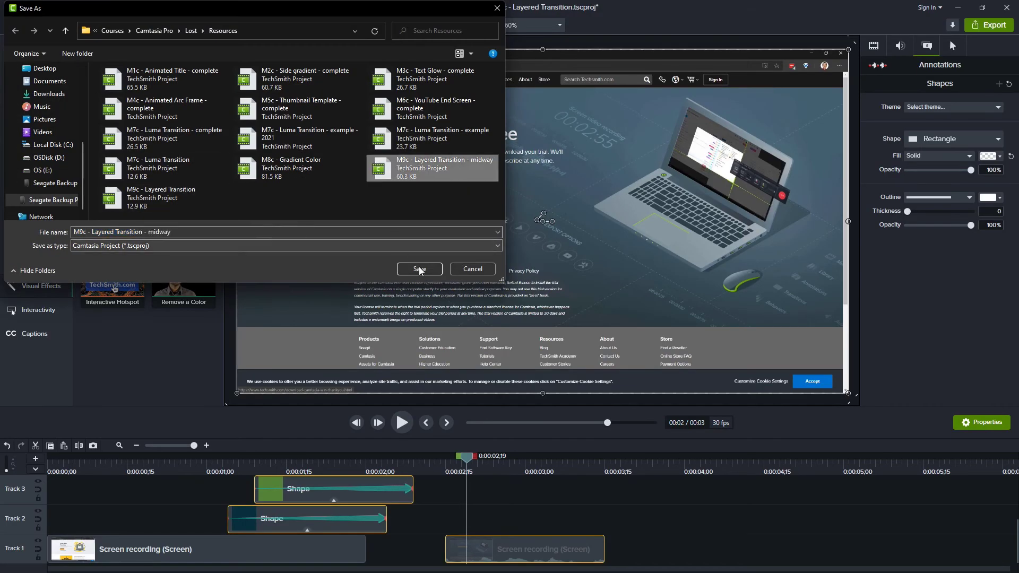
pyautogui.click(419, 269)
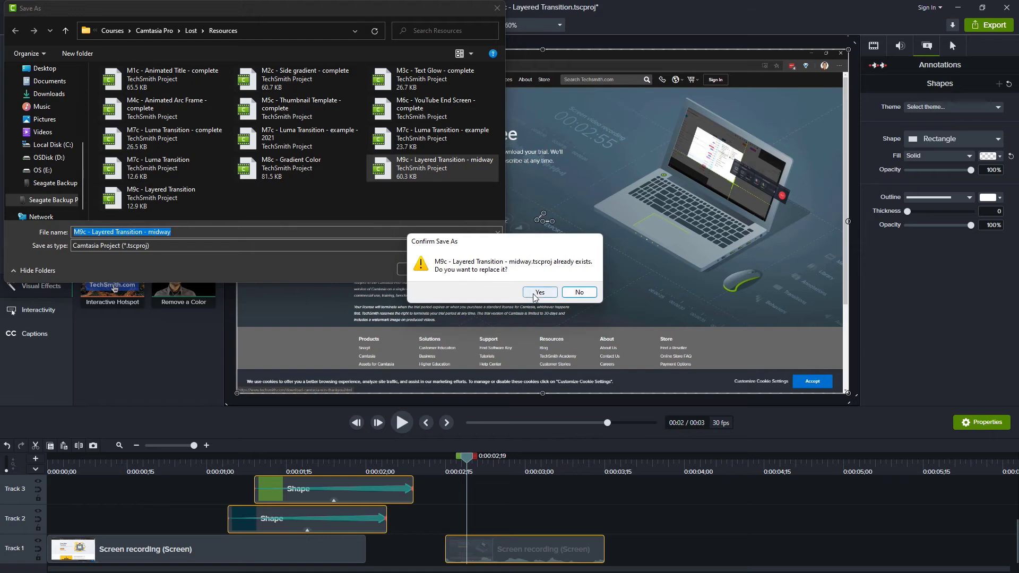
pyautogui.click(540, 292)
# Step: Convert the screen recording clip on Track 5 to a placeholder
pyautogui.scroll(3, 390, 518)
pyautogui.click(390, 518)
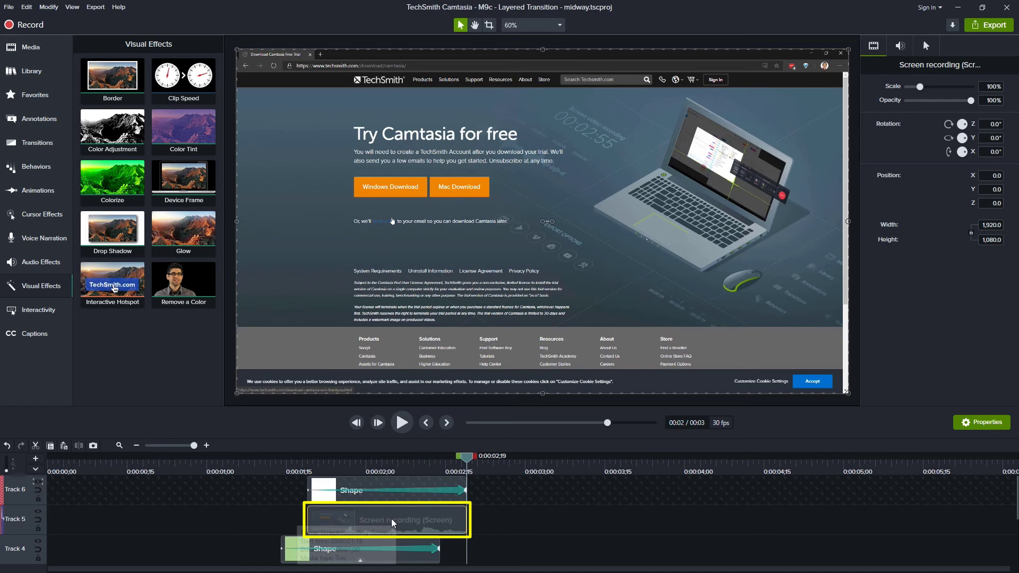
pyautogui.rightClick(390, 518)
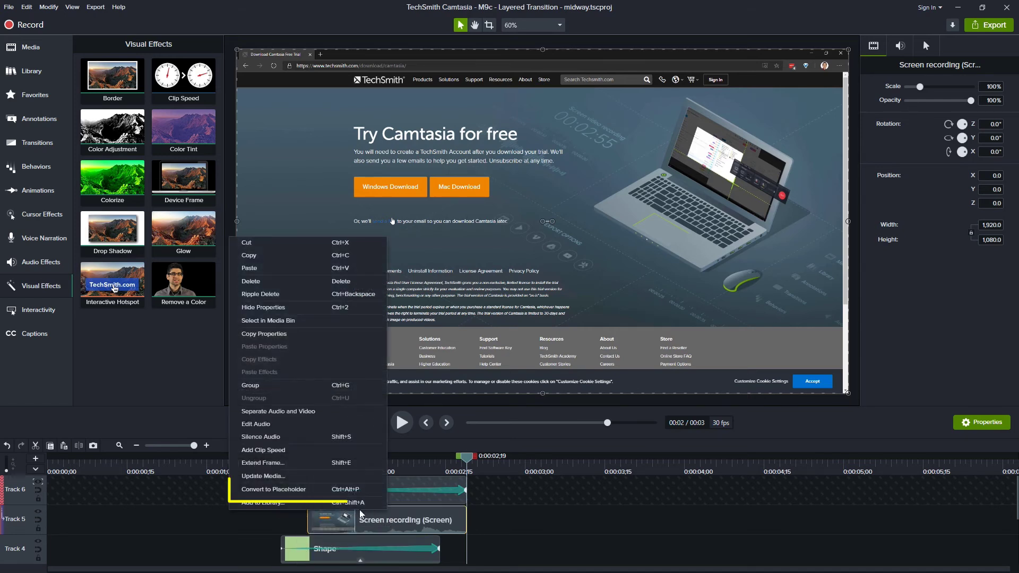
pyautogui.click(326, 489)
# Step: Add all the Shape clips together with the placeholder to the Demo Library as an asset named "Layered Transition"
pyautogui.moveTo(331, 496); pyautogui.dragTo(464, 524)
pyautogui.moveTo(487, 491); pyautogui.dragTo(293, 539)
pyautogui.rightClick(315, 527)
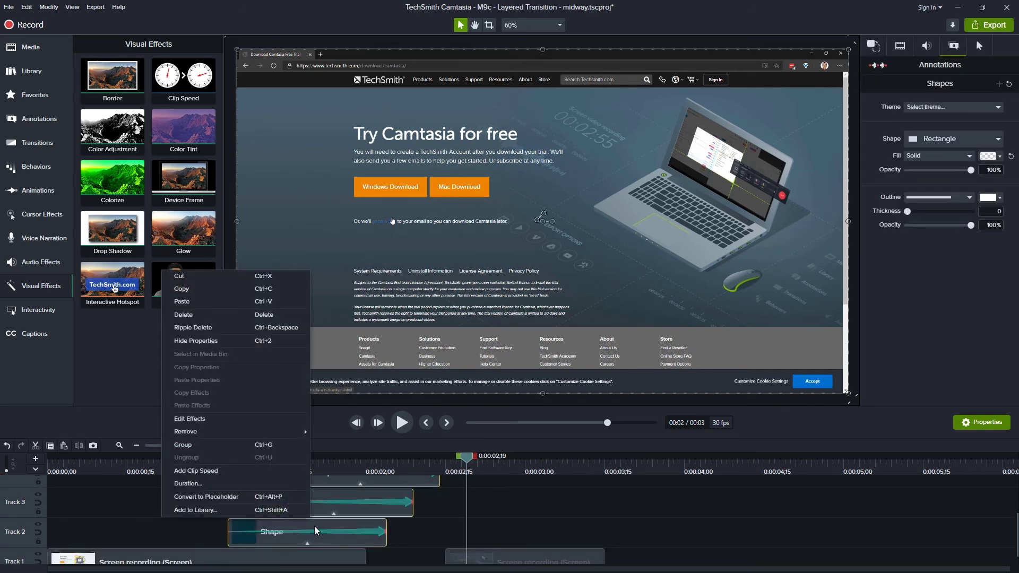
pyautogui.click(269, 511)
pyautogui.click(493, 277)
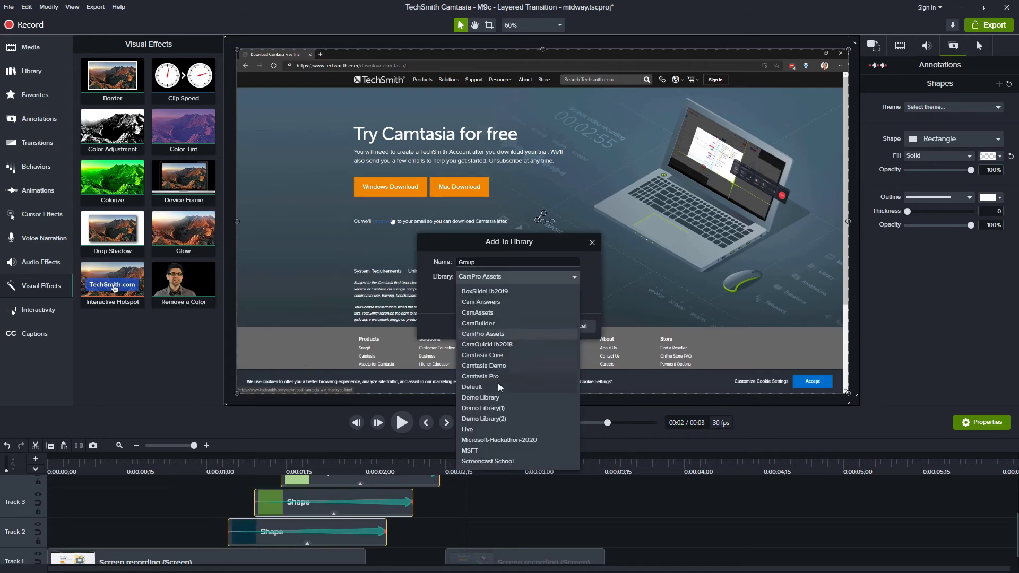
pyautogui.click(483, 397)
pyautogui.doubleClick(481, 262)
pyautogui.click(534, 327)
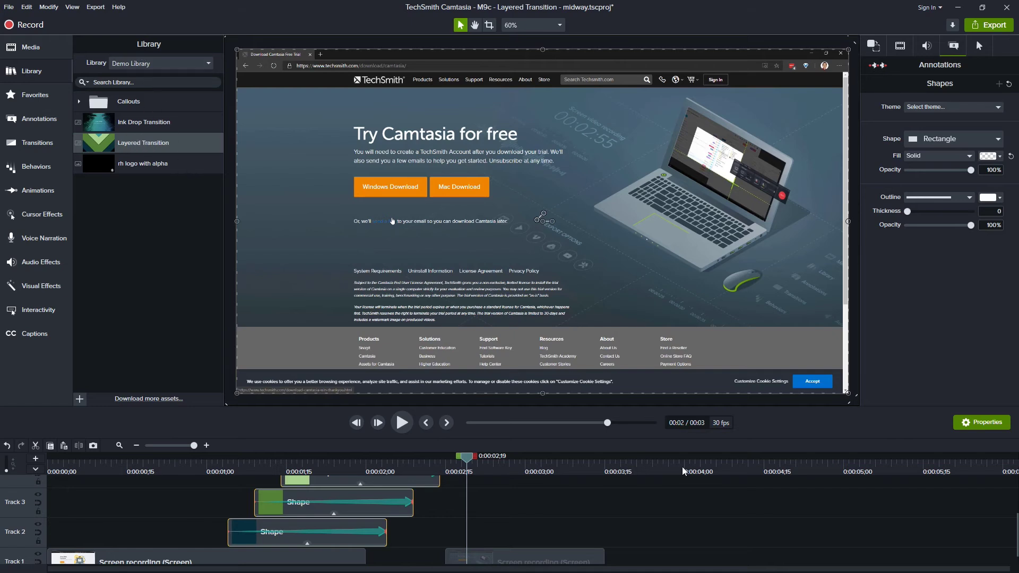
# Step: Start a new, empty project
pyautogui.click(297, 560)
pyautogui.click(8, 7)
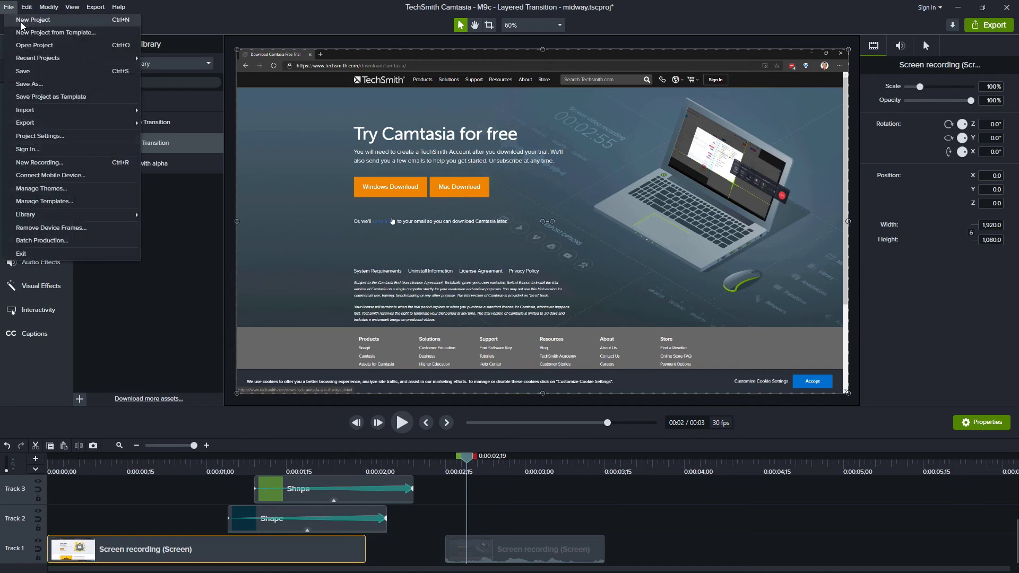
pyautogui.click(82, 67)
pyautogui.click(560, 332)
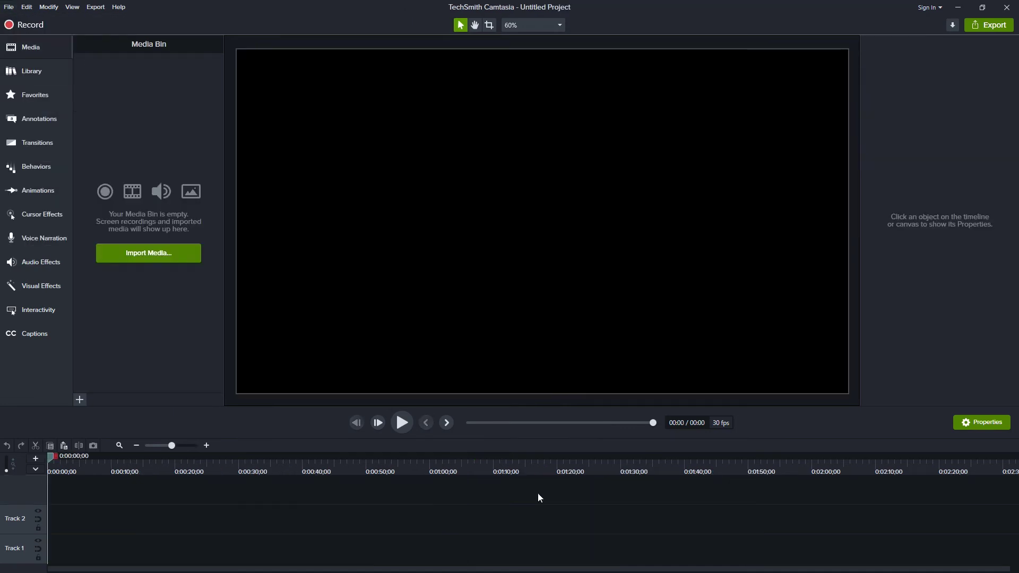
# Step: Place Camera for slides and Screen recording from the CamPro Assets library end to end on Track 1, extending the recording's end to about 0:00:25
pyautogui.click(41, 75)
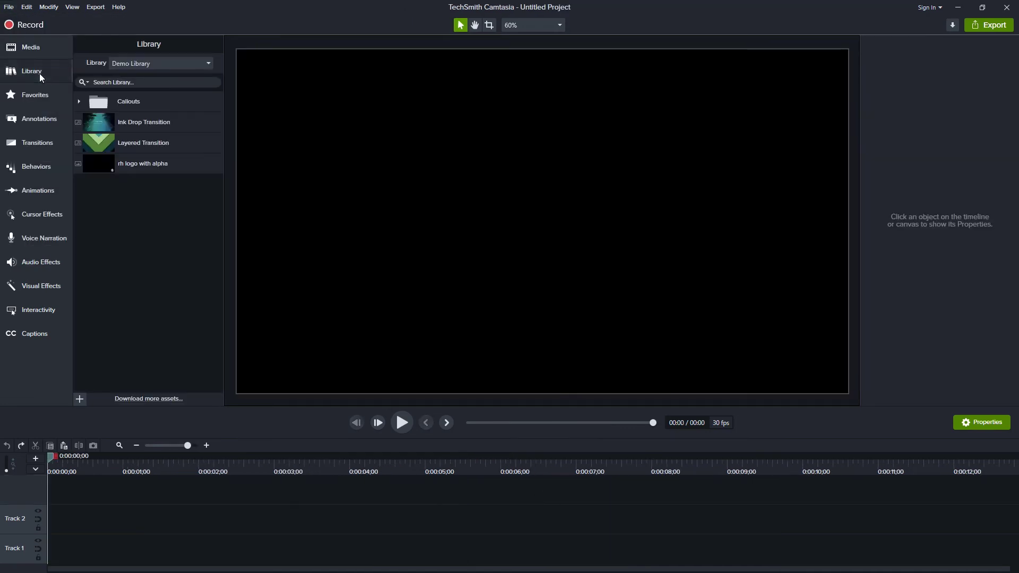
pyautogui.click(146, 65)
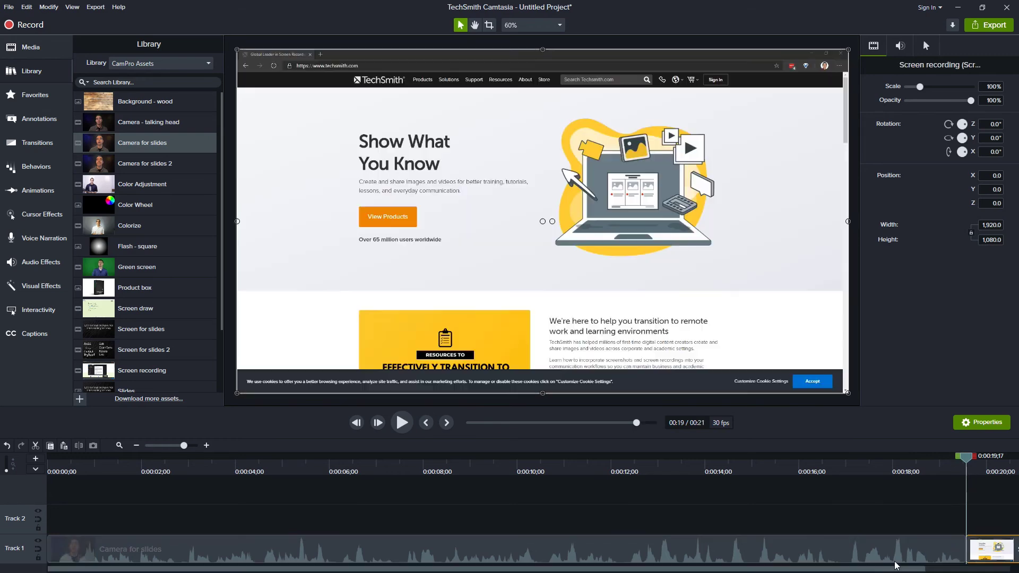
pyautogui.moveTo(656, 572); pyautogui.dragTo(742, 572)
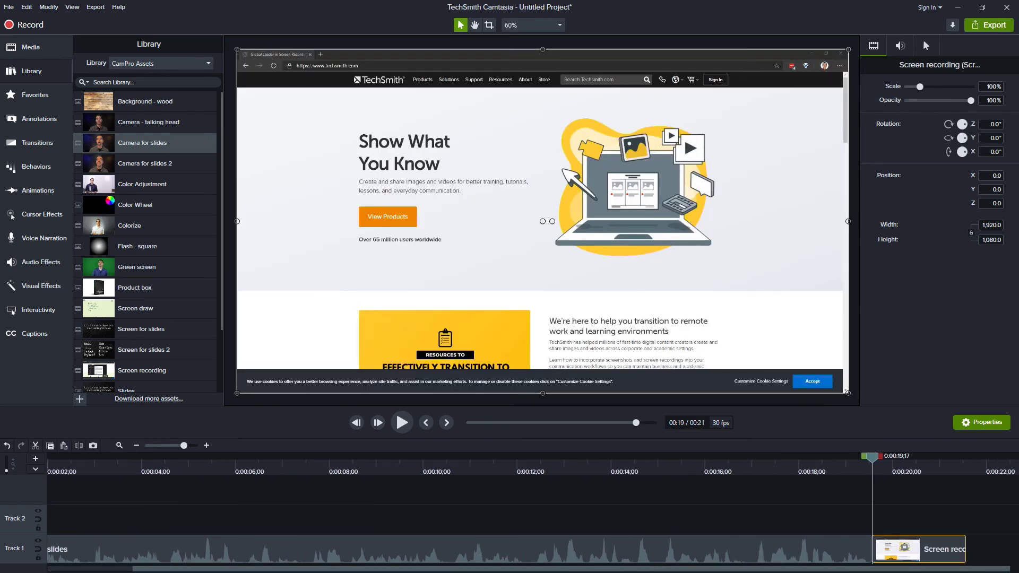
pyautogui.moveTo(966, 547); pyautogui.dragTo(1009, 550)
pyautogui.click(743, 485)
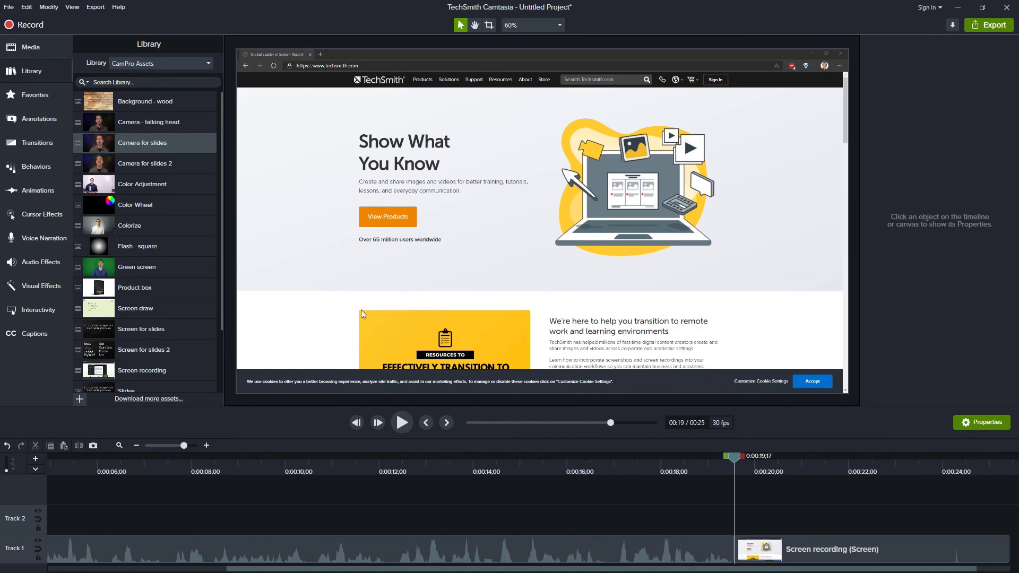
# Step: Add Layered Transition from the Demo Library to Track 2, starting at 0:00:19;17 in line with the start of the screen recording
pyautogui.click(170, 64)
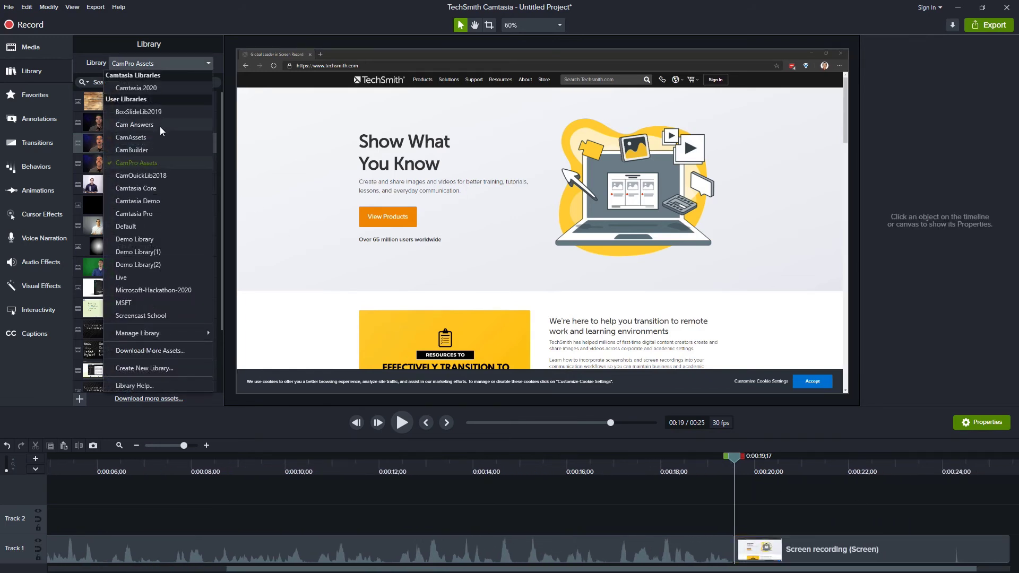
pyautogui.click(157, 238)
pyautogui.moveTo(150, 146); pyautogui.dragTo(743, 517)
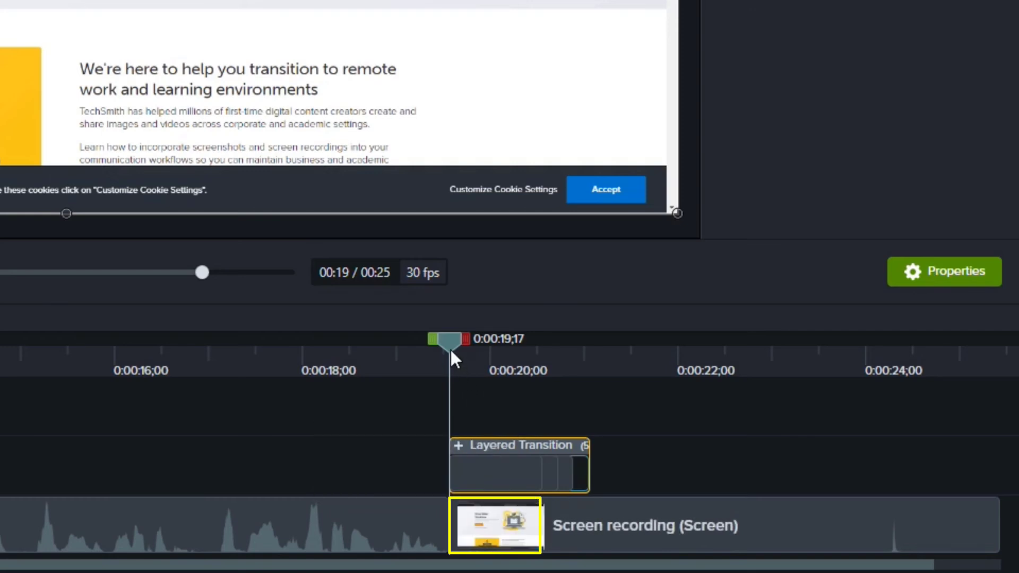
# Step: Split the screen recording on Track 1 one second after its start, at 0:00:20;17
pyautogui.moveTo(470, 340); pyautogui.dragTo(559, 342)
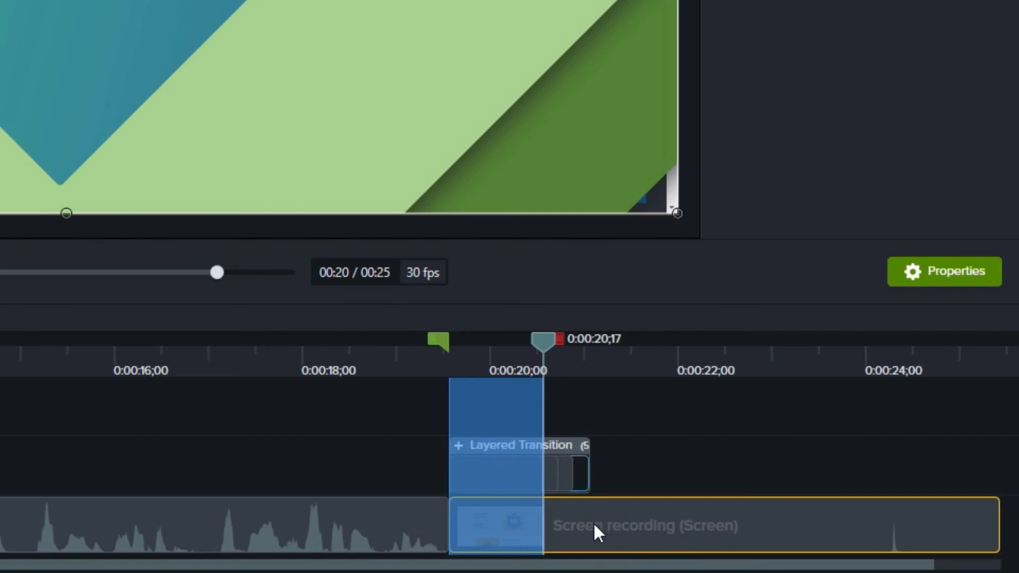
pyautogui.press('s')
pyautogui.press('super+t')
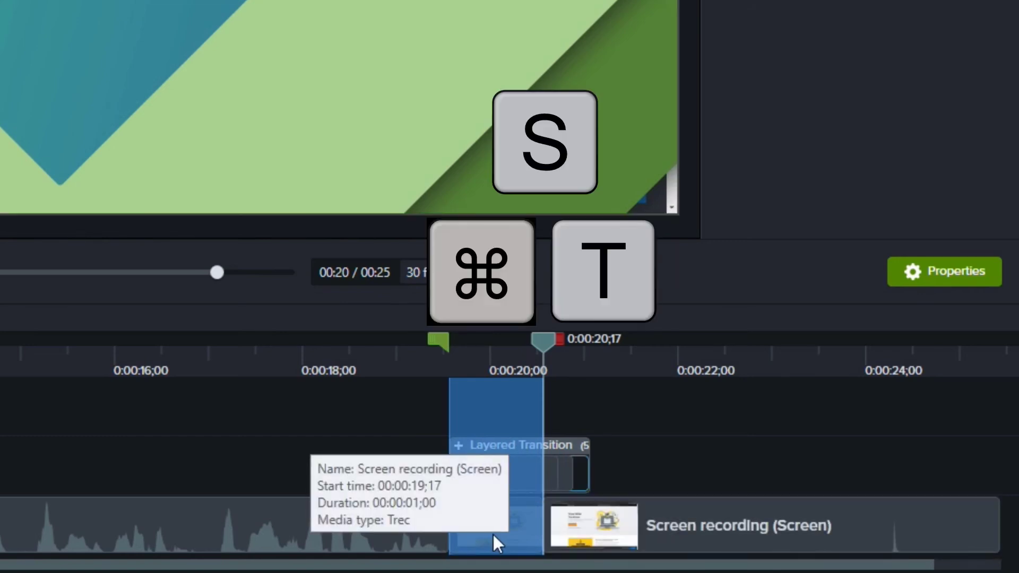
pyautogui.click(520, 485)
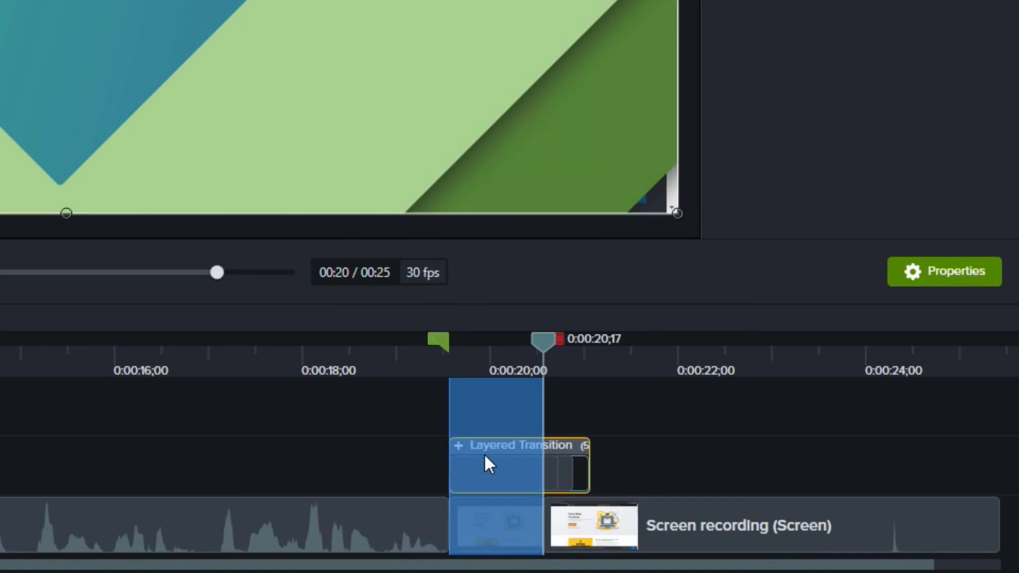
pyautogui.click(490, 537)
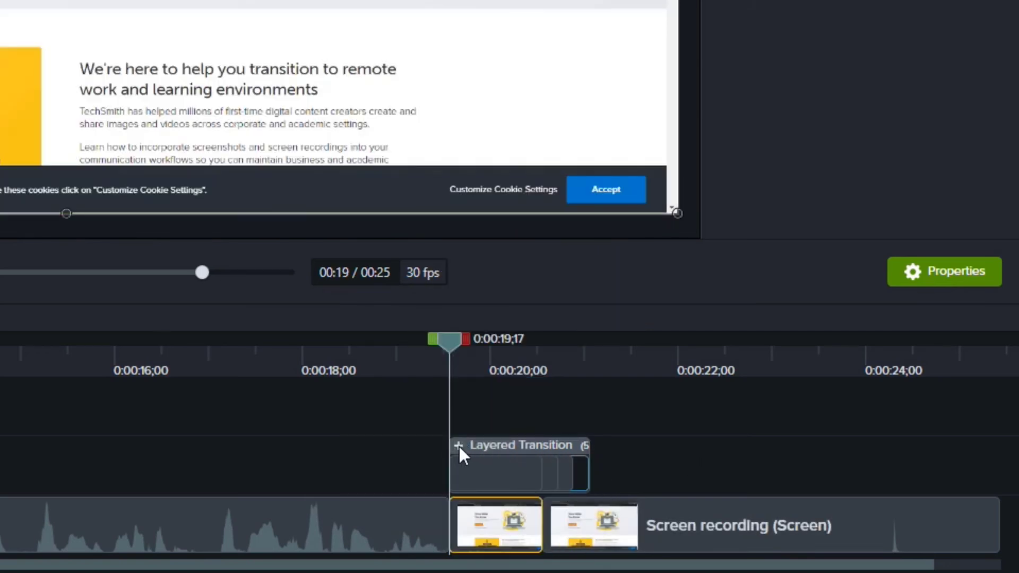
# Step: Cut the one-second screen recording clip from Track 1 and paste it inside the Layered Transition group to fill its placeholder
pyautogui.click(459, 446)
pyautogui.moveTo(512, 535)
pyautogui.mouseDown()
pyautogui.moveTo(519, 371)
pyautogui.moveTo(508, 469)
pyautogui.moveTo(529, 489)
pyautogui.moveTo(530, 536)
pyautogui.mouseUp()
pyautogui.scroll(-1, 492, 482)
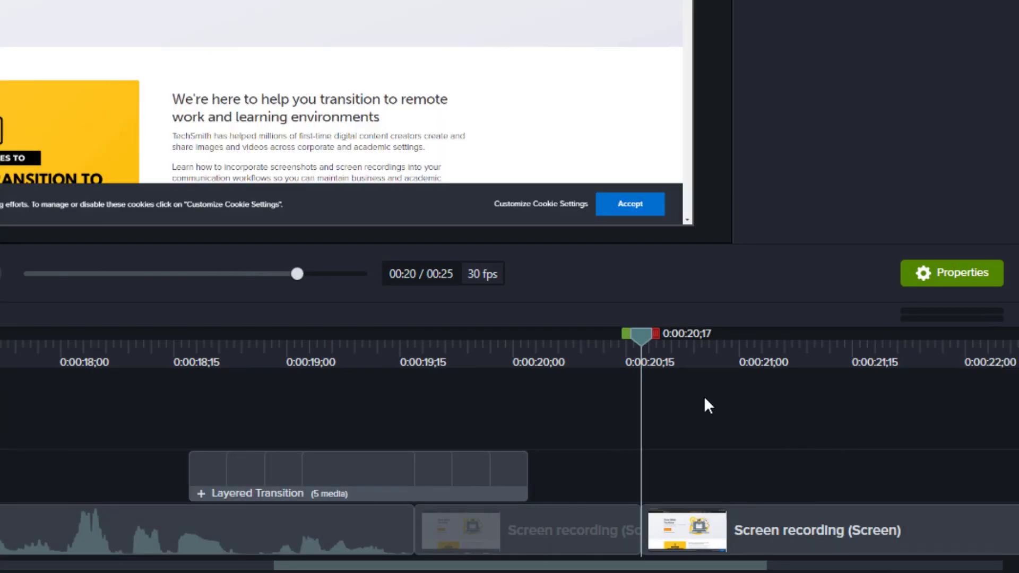
pyautogui.rightClick(520, 529)
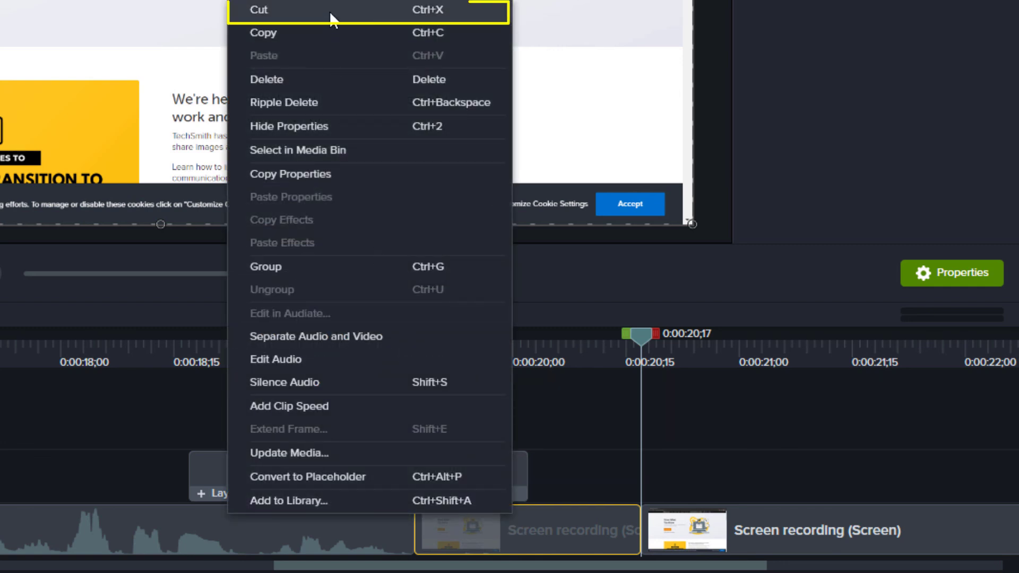
pyautogui.click(329, 8)
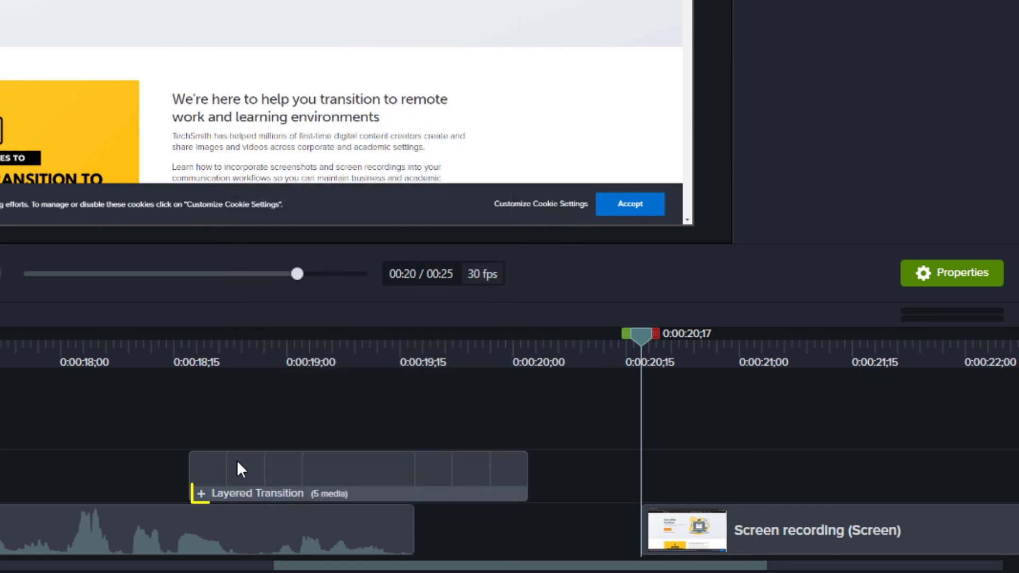
pyautogui.rightClick(704, 414)
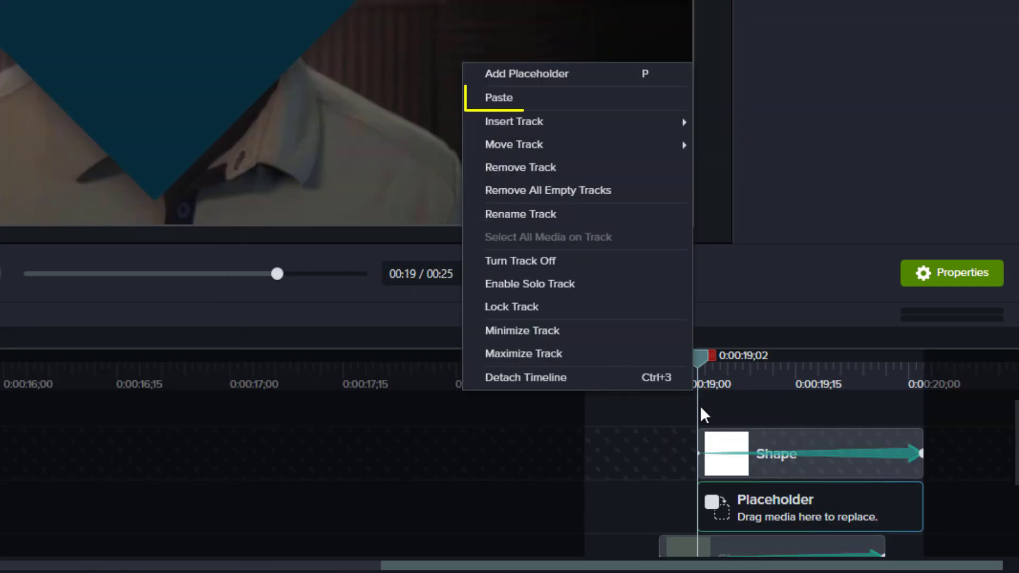
pyautogui.click(530, 98)
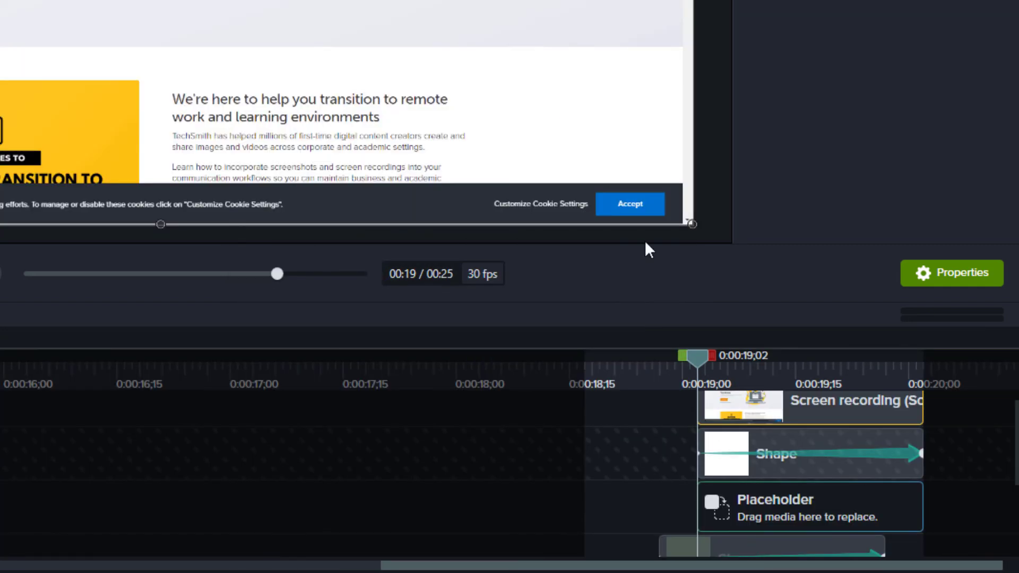
pyautogui.moveTo(767, 425); pyautogui.dragTo(802, 508)
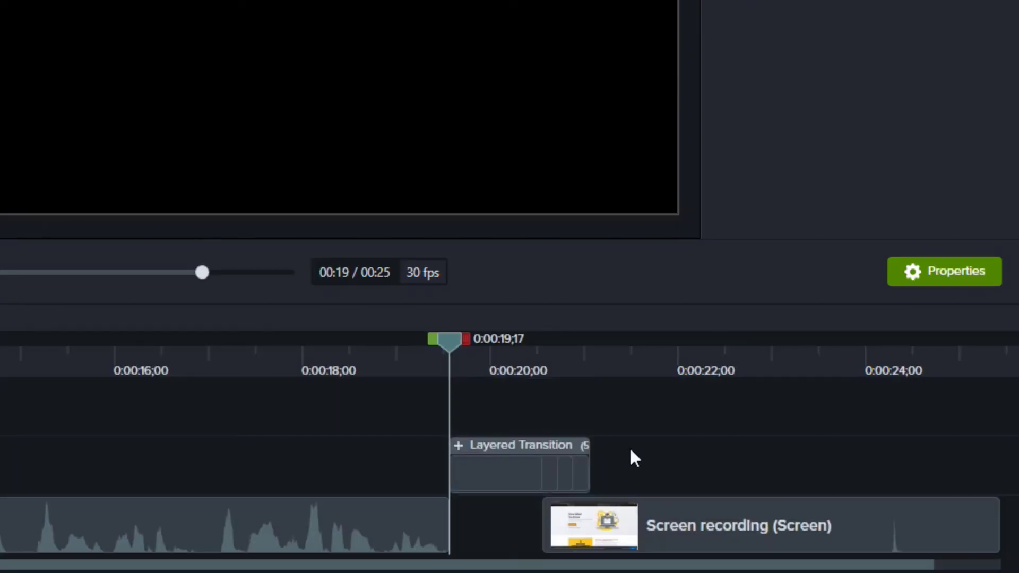
# Step: Move the Layered Transition group and the remaining screen recording together one second earlier, closing the gap after the camera clip
pyautogui.moveTo(629, 464); pyautogui.dragTo(561, 530)
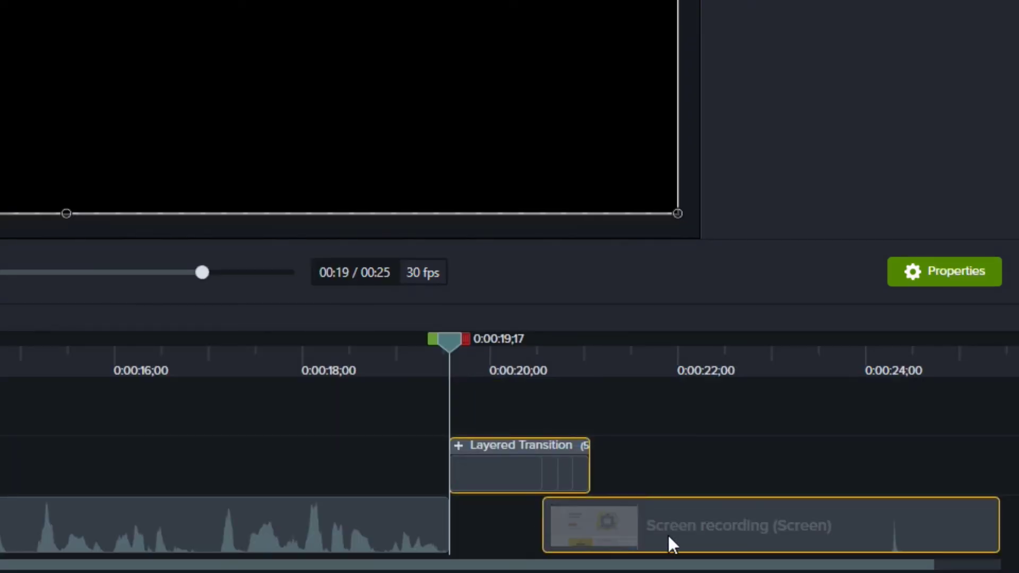
pyautogui.moveTo(667, 533); pyautogui.dragTo(575, 549)
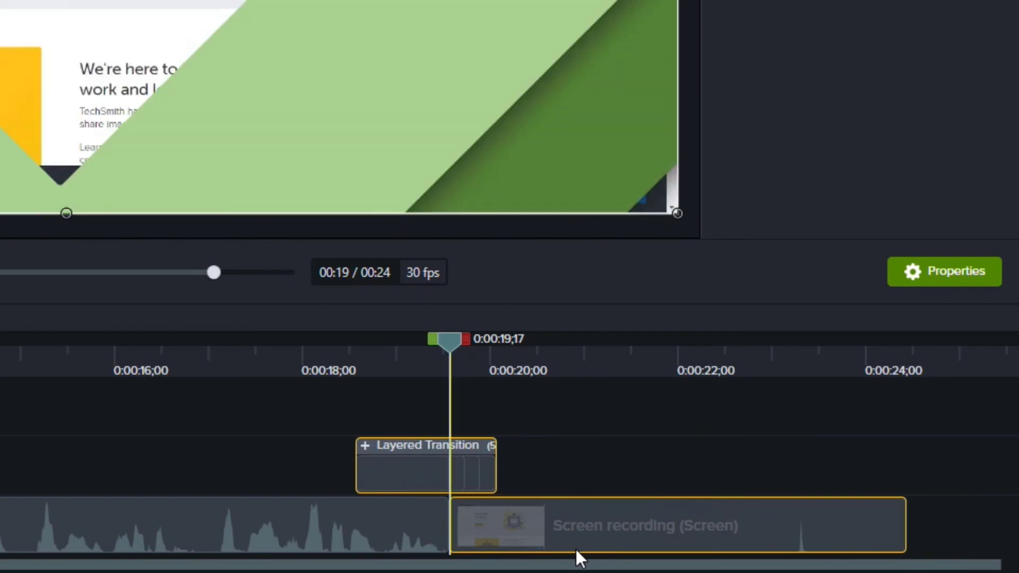
# Step: Play back the layered transition between the camera clip and the screen recording from about 0:00:18
pyautogui.click(308, 366)
pyautogui.press('space')
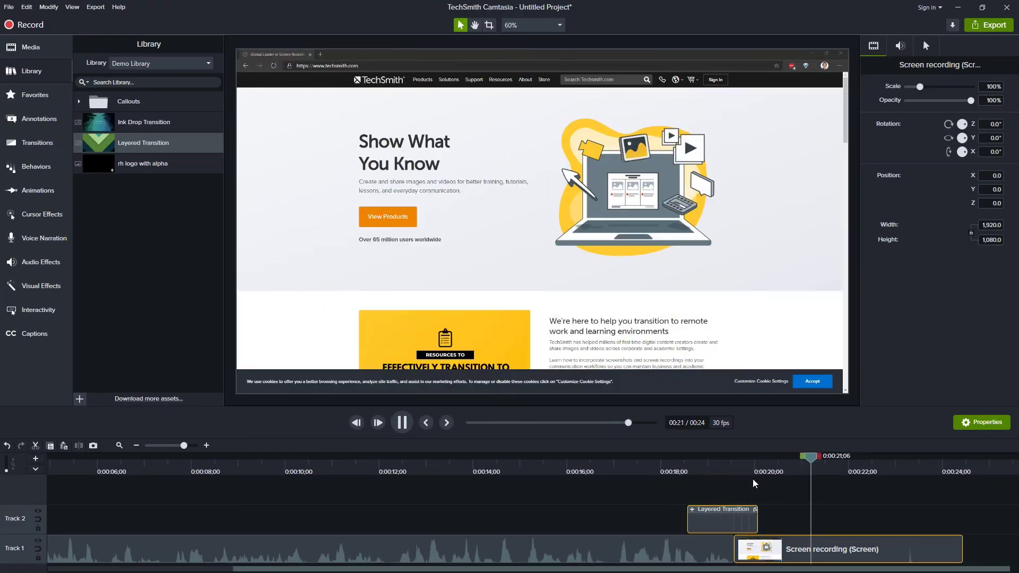
pyautogui.press('space')
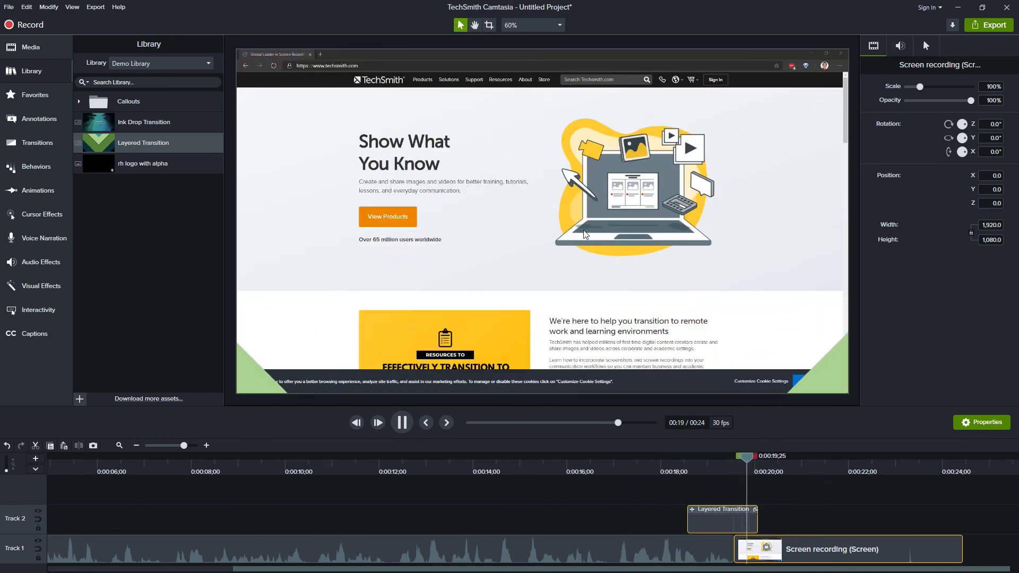
pyautogui.press('space')
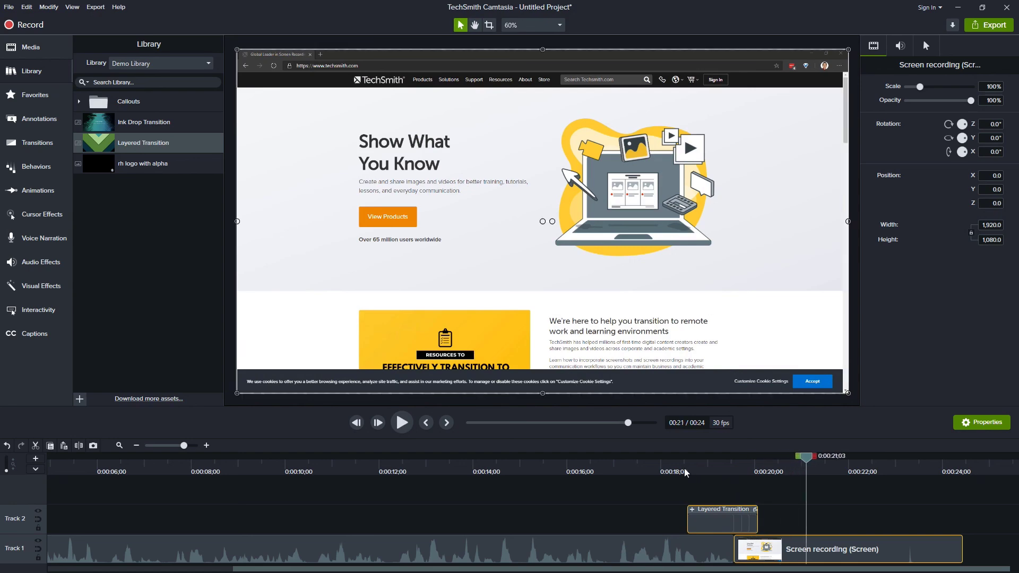